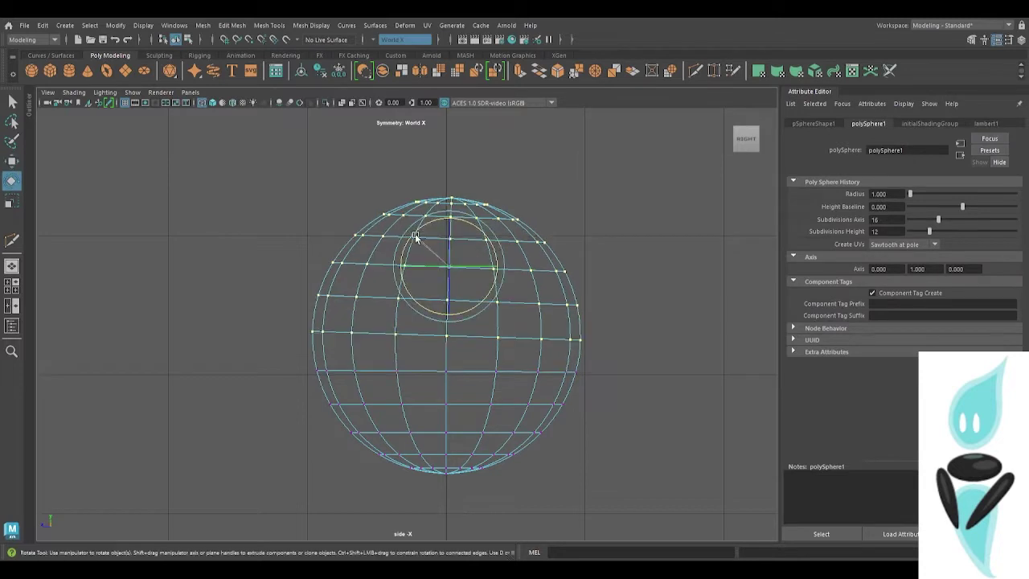
Move the sphere's upper vertex rows up and slightly toward the back in the side view to start the teardrop shape.
{"action": "left_click_drag", "start_coordinate": [660, 136], "coordinate": [266, 314]}
{"action": "key", "text": "w"}
{"action": "left_click_drag", "start_coordinate": [415, 215], "coordinate": [417, 208]}
{"action": "left_click_drag", "start_coordinate": [673, 143], "coordinate": [315, 264]}
{"action": "left_click_drag", "start_coordinate": [420, 194], "coordinate": [440, 182]}
Lift the smaller top cap of vertex rows further up and back to lengthen the leaning shape.
{"action": "key", "text": "e"}
{"action": "key", "text": "w"}
{"action": "key", "text": "e"}
{"action": "key", "text": "w"}
{"action": "left_click_drag", "start_coordinate": [636, 144], "coordinate": [374, 233]}
{"action": "left_click_drag", "start_coordinate": [441, 166], "coordinate": [457, 144]}
{"action": "left_click_drag", "start_coordinate": [631, 114], "coordinate": [415, 181]}
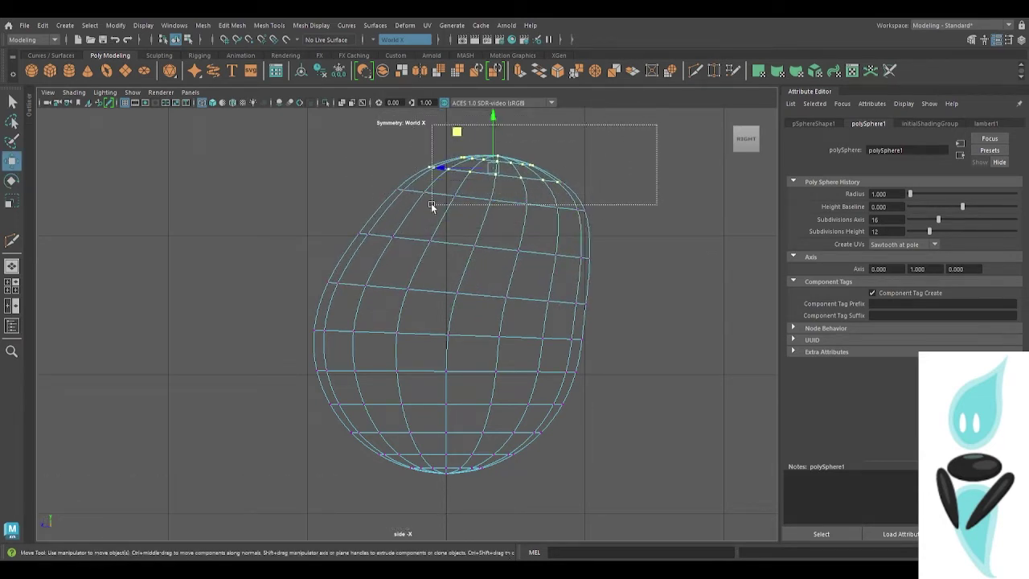
{"action": "left_click_drag", "start_coordinate": [463, 128], "coordinate": [487, 105]}
Reshape the upper vertex rows into a taper and pull the top end up and back into a pointed tip.
{"action": "left_click_drag", "start_coordinate": [666, 119], "coordinate": [337, 272]}
{"action": "left_click_drag", "start_coordinate": [440, 162], "coordinate": [434, 200]}
{"action": "left_click_drag", "start_coordinate": [666, 114], "coordinate": [338, 219]}
{"action": "left_click_drag", "start_coordinate": [430, 176], "coordinate": [430, 176]}
{"action": "middle_click_drag", "start_coordinate": [730, 265], "coordinate": [714, 308], "text": "alt"}
{"action": "right_click_drag", "start_coordinate": [714, 308], "coordinate": [584, 173], "text": "alt"}
{"action": "left_click_drag", "start_coordinate": [584, 156], "coordinate": [440, 226]}
{"action": "left_click_drag", "start_coordinate": [446, 182], "coordinate": [517, 121]}
{"action": "left_click", "coordinate": [511, 183]}
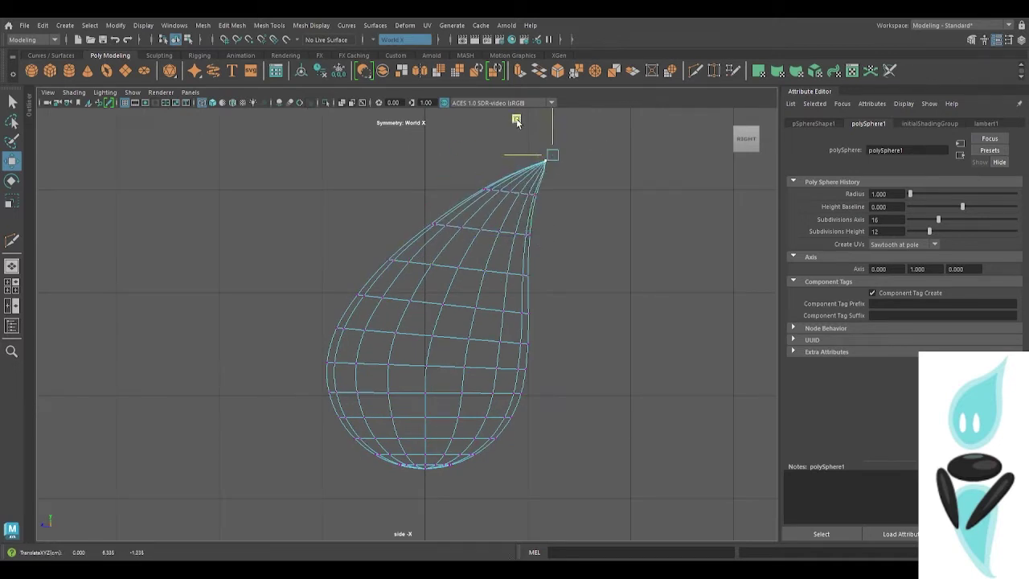
Nudge the drop's lower vertex rows slightly back and extend the pointed tip a little further up.
{"action": "left_click_drag", "start_coordinate": [579, 359], "coordinate": [312, 482]}
{"action": "left_click_drag", "start_coordinate": [385, 418], "coordinate": [386, 419]}
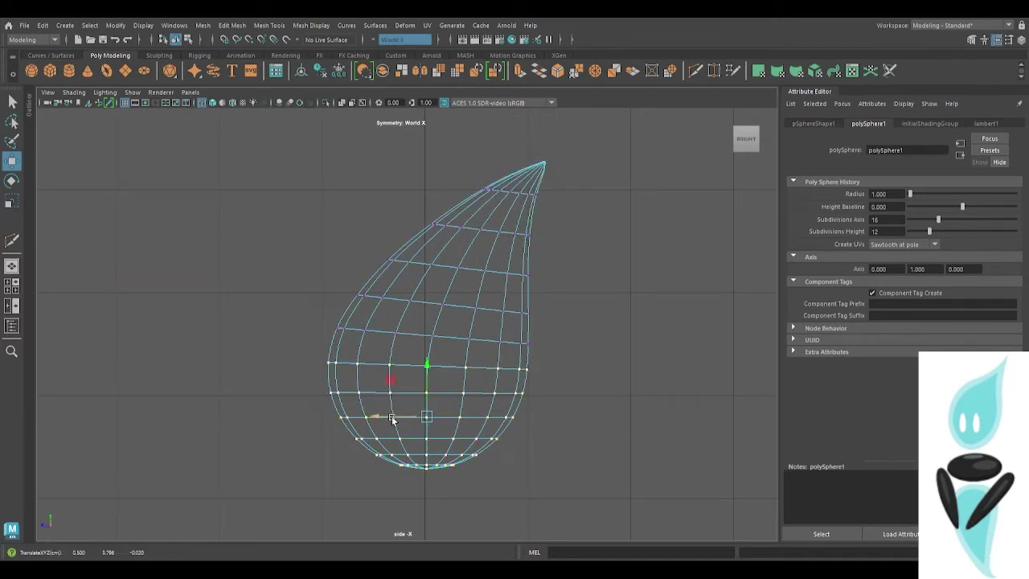
{"action": "left_click", "coordinate": [516, 316]}
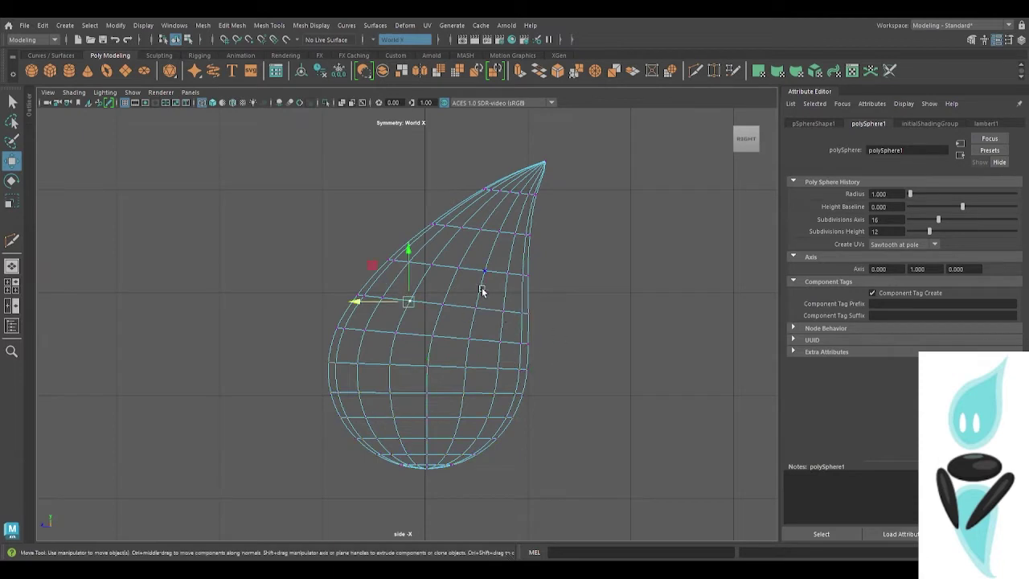
{"action": "key", "text": "e"}
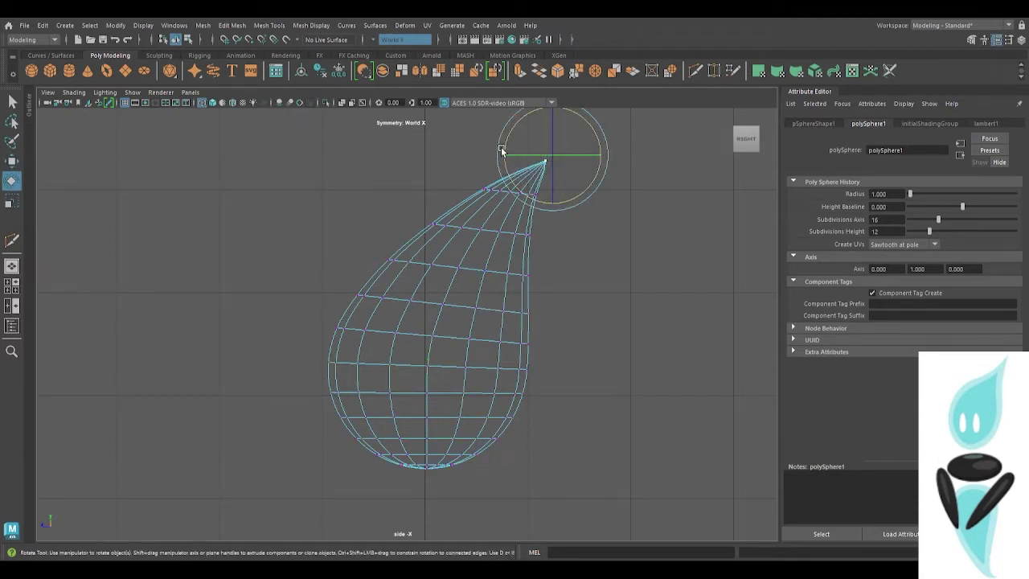
{"action": "key", "text": "w"}
{"action": "mouse_move", "coordinate": [517, 119]}
{"action": "left_mouse_down"}
{"action": "mouse_move", "coordinate": [508, 116]}
{"action": "mouse_move", "coordinate": [519, 111]}
{"action": "left_mouse_up"}
Shift the vertex rows of the drop's upper half slightly toward the front and clear the selection.
{"action": "mouse_move", "coordinate": [585, 171]}
{"action": "left_mouse_down"}
{"action": "mouse_move", "coordinate": [475, 215]}
{"action": "mouse_move", "coordinate": [455, 202]}
{"action": "left_mouse_up"}
{"action": "key", "text": "e"}
{"action": "left_click", "coordinate": [572, 272]}
{"action": "left_click", "coordinate": [545, 234]}
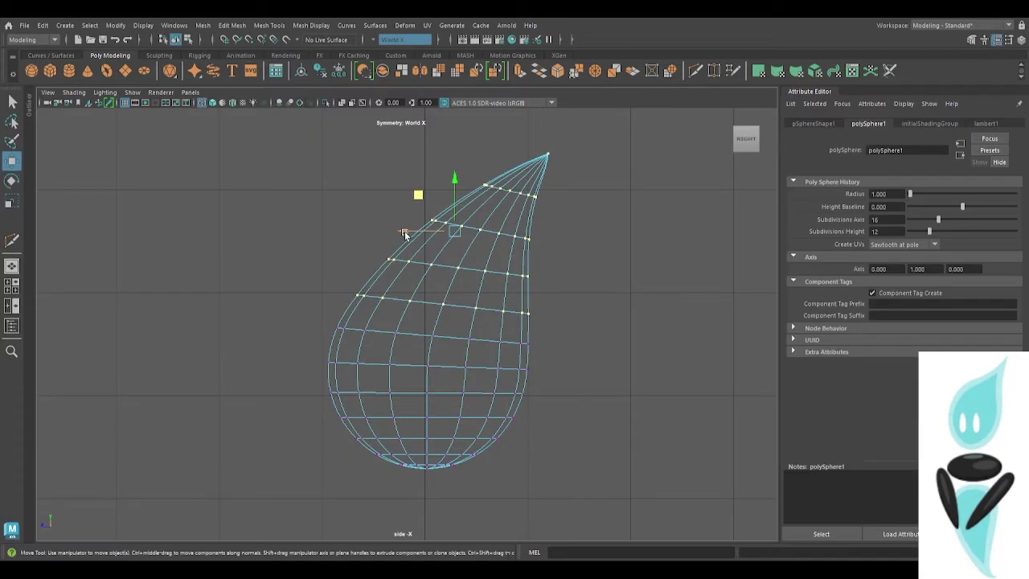
{"action": "left_click_drag", "start_coordinate": [404, 233], "coordinate": [402, 232]}
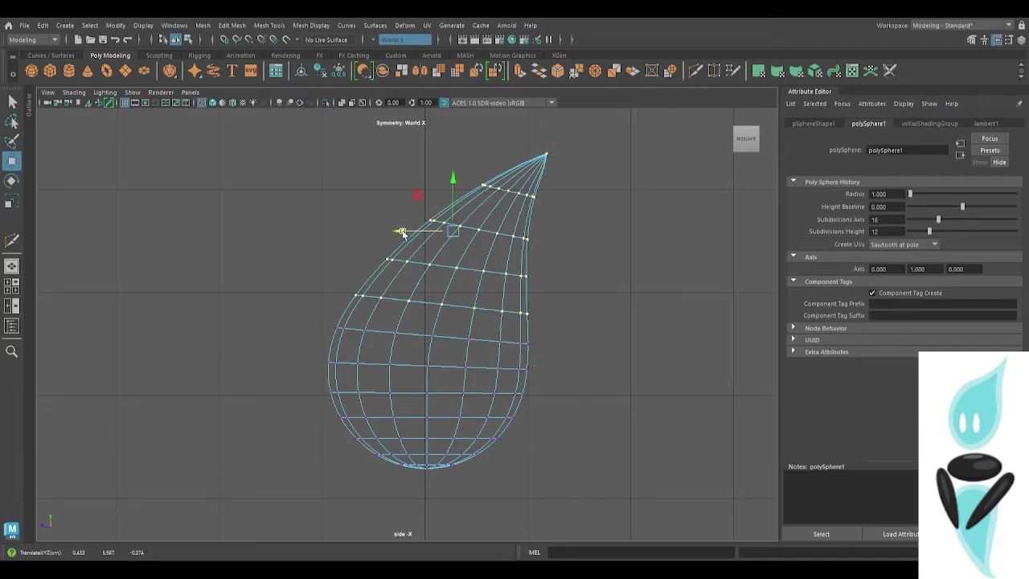
{"action": "left_click_drag", "start_coordinate": [559, 356], "coordinate": [434, 352]}
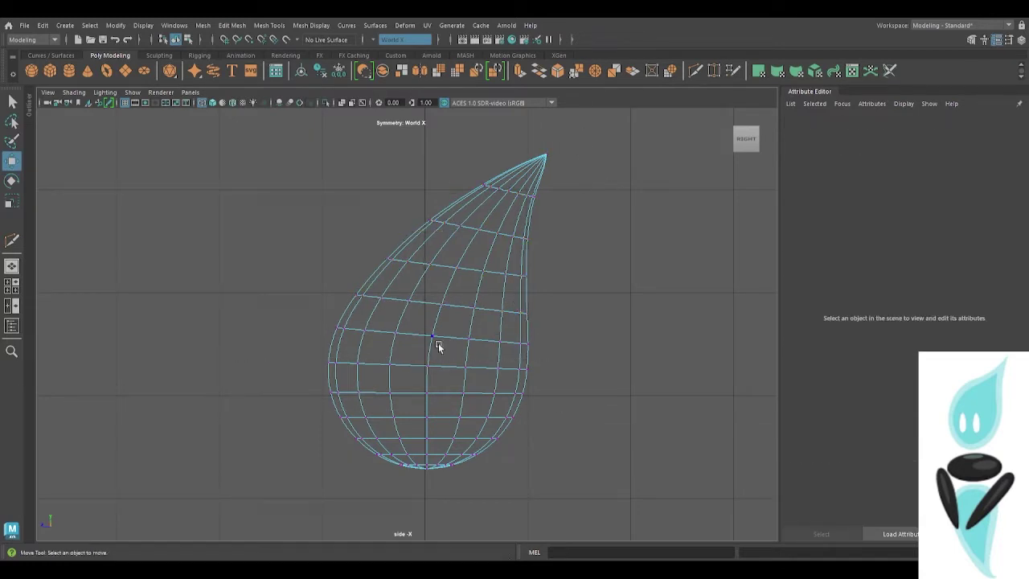
Give the whole drop a cyan Lambert material with raised ambient color, high transparency and slight incandescence.
{"action": "right_click_drag", "start_coordinate": [486, 269], "coordinate": [484, 243]}
{"action": "key", "text": "space"}
{"action": "key", "text": "space"}
{"action": "middle_click_drag", "start_coordinate": [528, 227], "coordinate": [590, 442], "text": "alt"}
{"action": "left_click_drag", "start_coordinate": [591, 442], "coordinate": [486, 325], "text": "alt"}
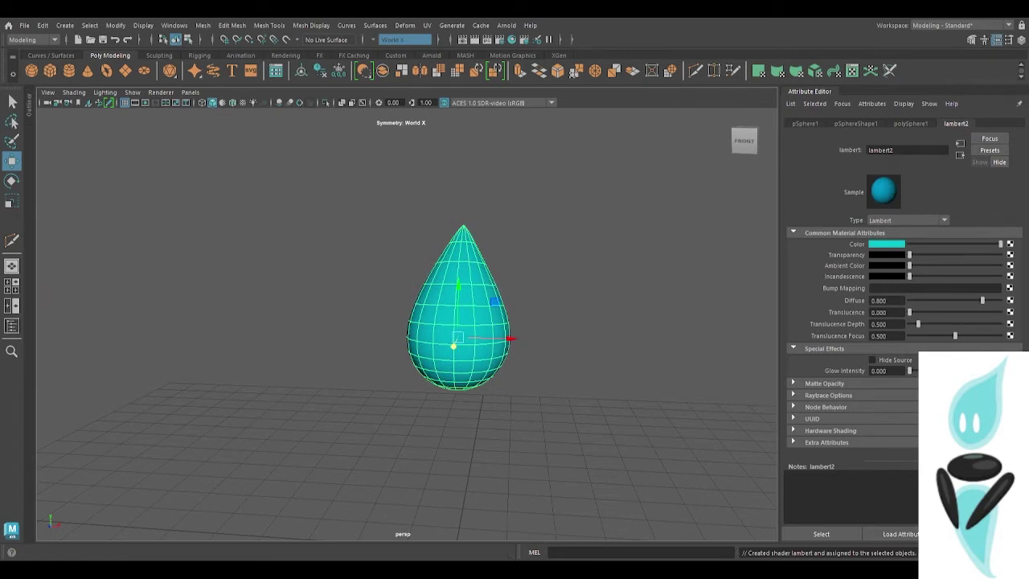
{"action": "left_click_drag", "start_coordinate": [910, 266], "coordinate": [957, 267]}
{"action": "left_click_drag", "start_coordinate": [730, 251], "coordinate": [764, 264], "text": "alt"}
{"action": "left_click_drag", "start_coordinate": [957, 256], "coordinate": [978, 263]}
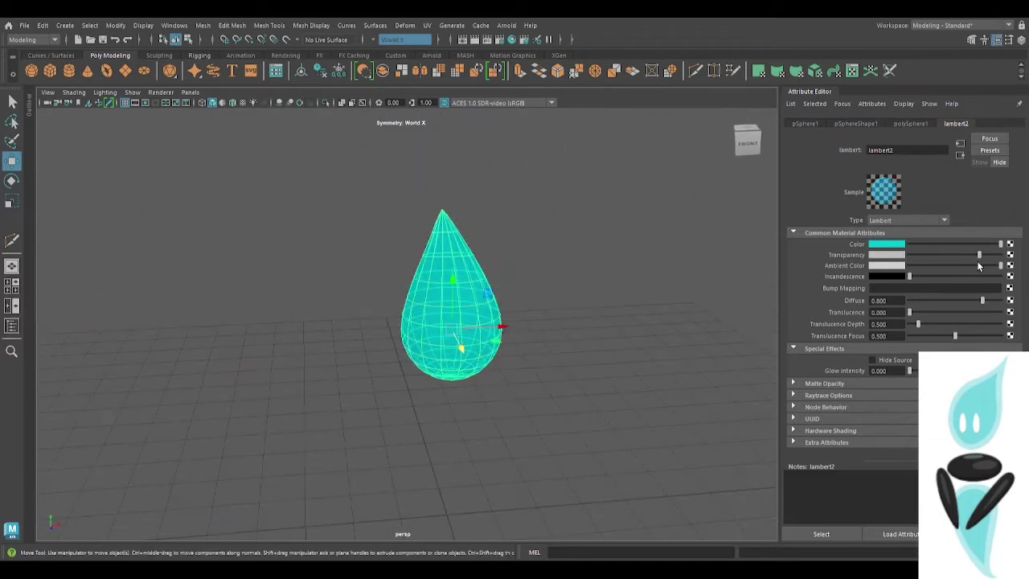
{"action": "left_click_drag", "start_coordinate": [910, 276], "coordinate": [919, 278]}
{"action": "left_click", "coordinate": [519, 292]}
Create a new polygon sphere below the drop.
{"action": "left_click_drag", "start_coordinate": [519, 292], "coordinate": [359, 296], "text": "alt"}
{"action": "scroll", "coordinate": [467, 378], "scroll_direction": "down", "scroll_amount": 3}
{"action": "mouse_move", "coordinate": [467, 410]}
{"action": "left_mouse_down", "text": "alt"}
{"action": "mouse_move", "coordinate": [476, 356]}
{"action": "mouse_move", "coordinate": [453, 415]}
{"action": "left_mouse_up", "text": "alt"}
{"action": "left_click", "coordinate": [32, 71]}
{"action": "key", "text": "r"}
{"action": "left_click_drag", "start_coordinate": [395, 374], "coordinate": [396, 391]}
{"action": "key", "text": "ctrl+z"}
Set the new sphere's axis and height subdivisions to 12 each.
{"action": "left_click", "coordinate": [876, 123]}
{"action": "type", "text": "12"}
{"action": "left_click_drag", "start_coordinate": [886, 231], "coordinate": [861, 228]}
{"action": "type", "text": "12"}
{"action": "key", "text": "Return"}
Flatten the new sphere vertically into a rounded disc and position it beneath the drop.
{"action": "left_click_drag", "start_coordinate": [397, 374], "coordinate": [399, 392]}
{"action": "left_click_drag", "start_coordinate": [374, 425], "coordinate": [434, 412], "text": "alt"}
{"action": "scroll", "coordinate": [434, 411], "scroll_direction": "up", "scroll_amount": 3}
{"action": "key", "text": "w"}
{"action": "left_click_drag", "start_coordinate": [386, 433], "coordinate": [386, 424]}
{"action": "left_click_drag", "start_coordinate": [505, 500], "coordinate": [509, 465], "text": "alt"}
{"action": "middle_click_drag", "start_coordinate": [509, 465], "coordinate": [514, 425], "text": "alt"}
{"action": "key", "text": "r"}
{"action": "left_click_drag", "start_coordinate": [401, 376], "coordinate": [501, 252]}
{"action": "left_click", "coordinate": [500, 253]}
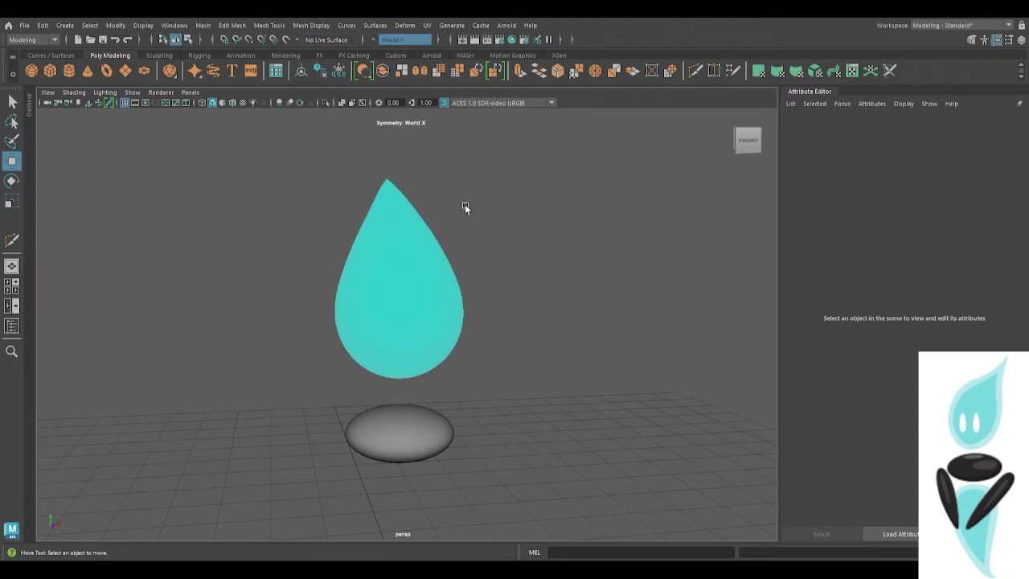
Assign a Blinn material to the disc and darken its color to near black.
{"action": "left_click_drag", "start_coordinate": [462, 213], "coordinate": [449, 296], "text": "alt"}
{"action": "left_click", "coordinate": [430, 426]}
{"action": "left_click", "coordinate": [510, 317]}
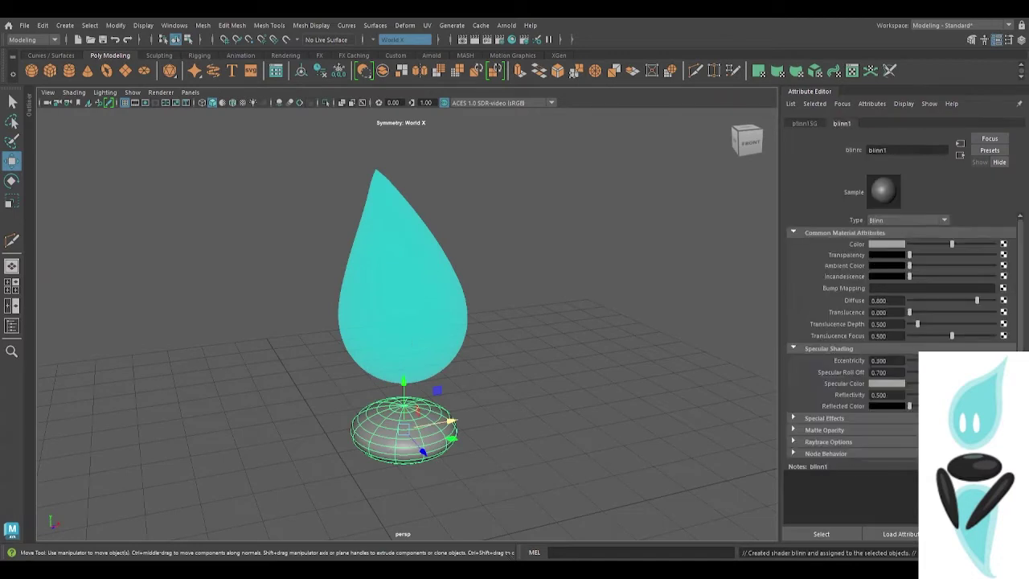
{"action": "left_click_drag", "start_coordinate": [952, 243], "coordinate": [914, 244]}
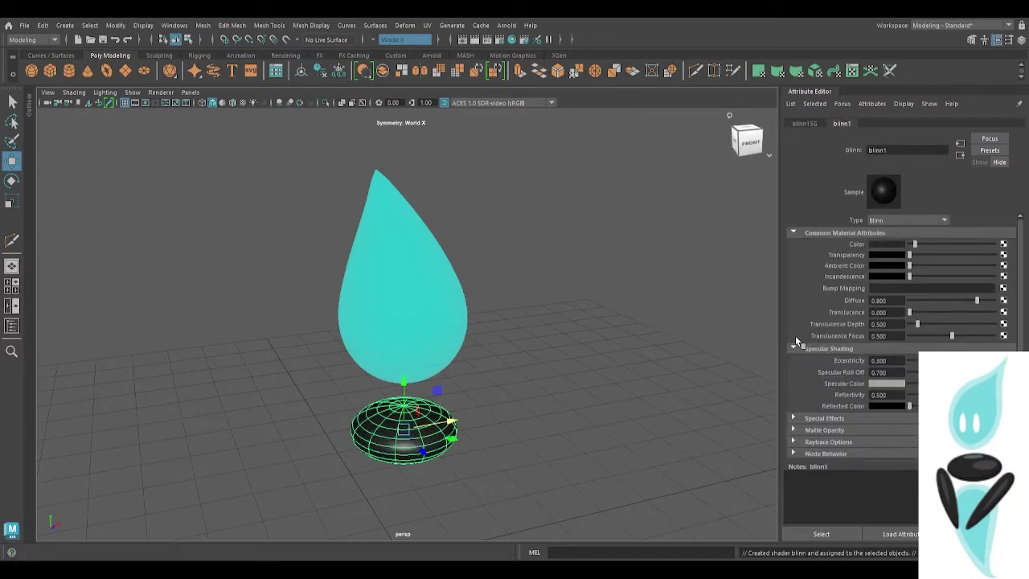
{"action": "left_click", "coordinate": [627, 301]}
Duplicate the cyan drop and enlarge the copy to form an outer shell.
{"action": "left_click_drag", "start_coordinate": [506, 447], "coordinate": [403, 427], "text": "alt"}
{"action": "left_click", "coordinate": [380, 324]}
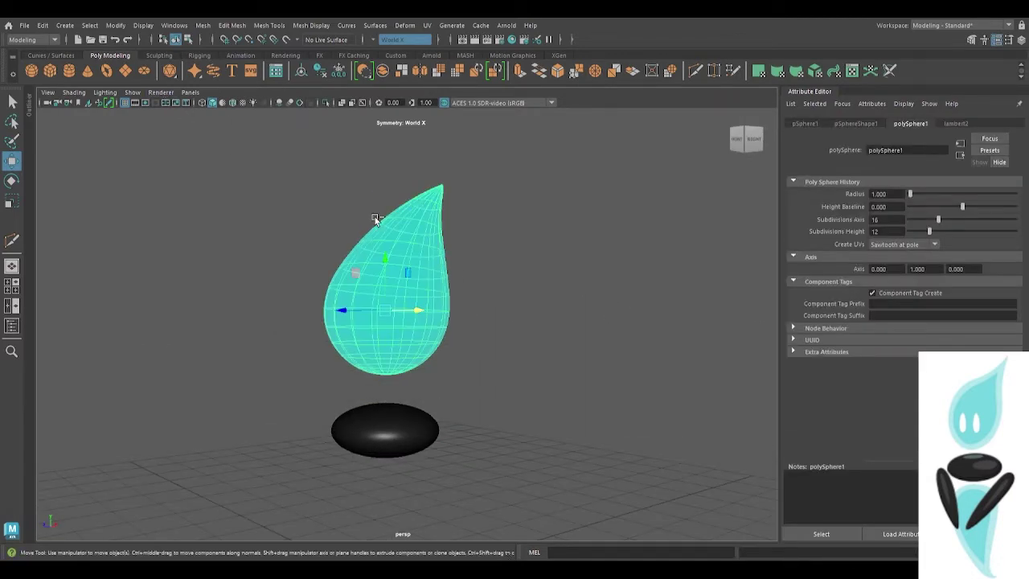
{"action": "key", "text": "ctrl+d"}
{"action": "key", "text": "r"}
{"action": "mouse_move", "coordinate": [393, 274]}
{"action": "left_mouse_down"}
{"action": "mouse_move", "coordinate": [427, 282]}
{"action": "mouse_move", "coordinate": [440, 255]}
{"action": "left_mouse_up"}
Refine the outer shell in the side view to a scale of 1.229, 1.147, 1.229 around the inner drop.
{"action": "key", "text": "space"}
{"action": "key", "text": "space"}
{"action": "key", "text": "w"}
{"action": "key", "text": "r"}
{"action": "key", "text": "w"}
{"action": "key", "text": "r"}
{"action": "left_click_drag", "start_coordinate": [441, 301], "coordinate": [453, 304]}
{"action": "key", "text": "5"}
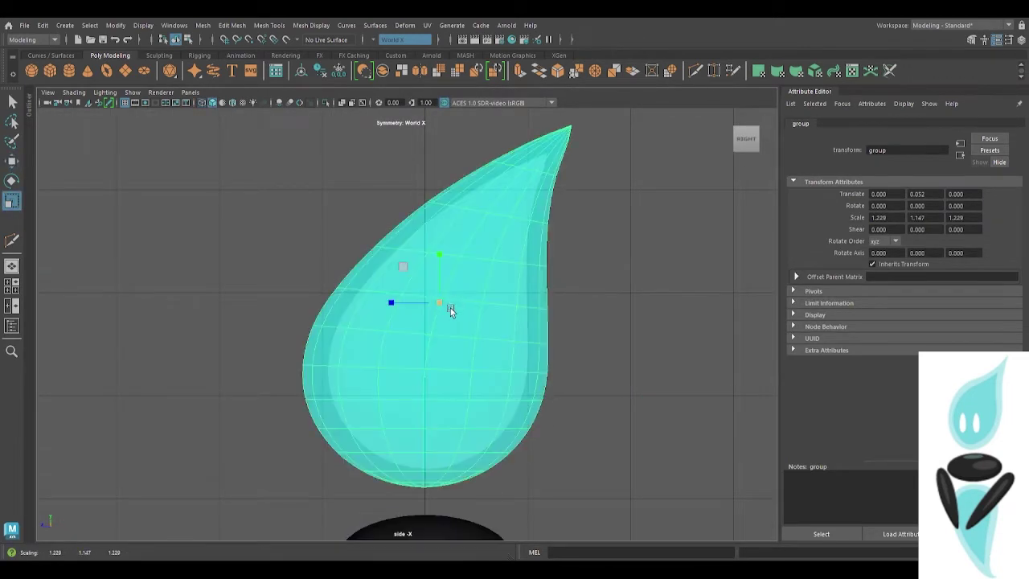
{"action": "left_click_drag", "start_coordinate": [440, 258], "coordinate": [439, 257]}
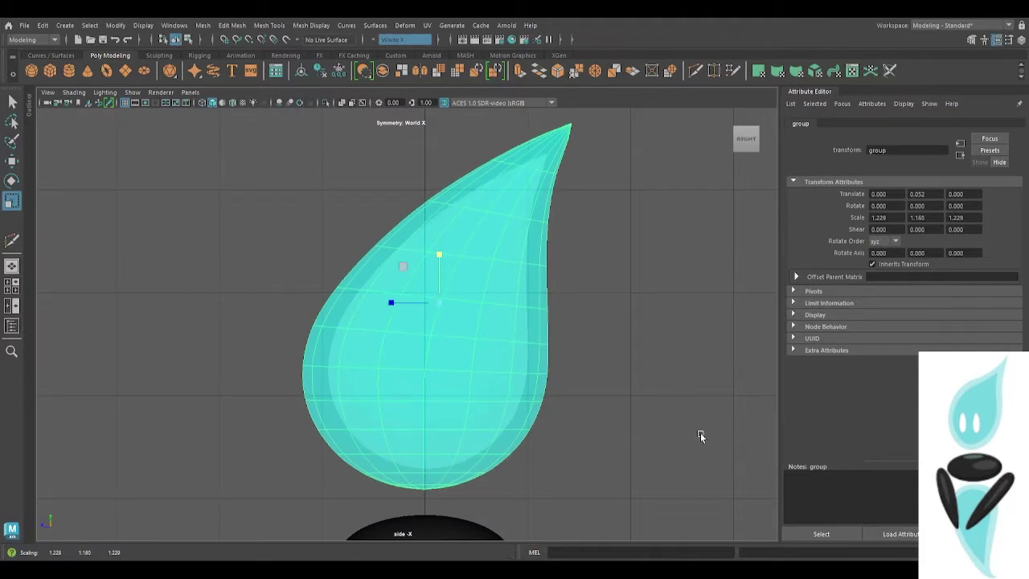
{"action": "key", "text": "ctrl+z"}
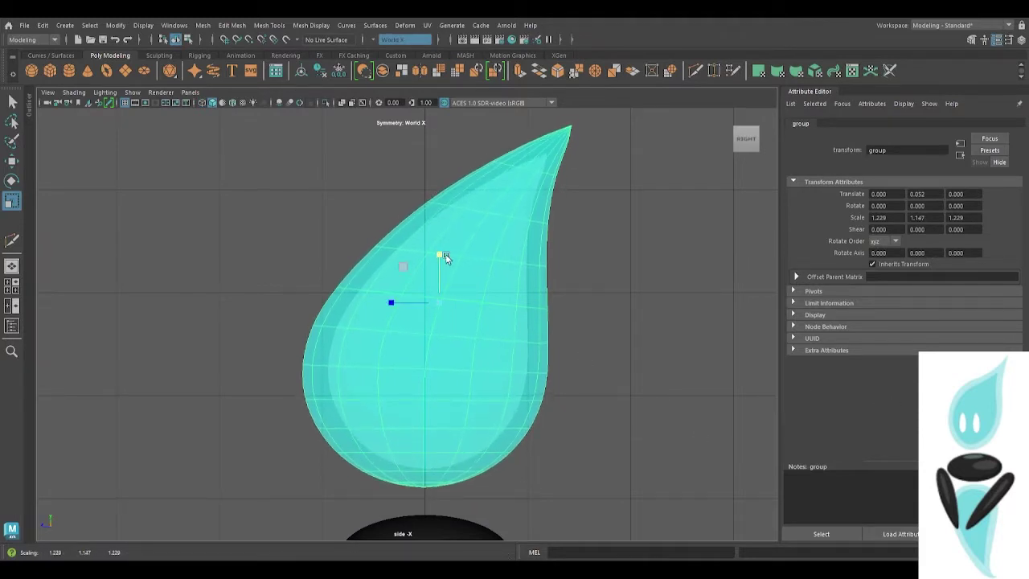
{"action": "key", "text": "w"}
{"action": "left_click_drag", "start_coordinate": [400, 301], "coordinate": [398, 300]}
Adjust the black disc's vertical scale and its height beneath the enlarged drop in the perspective view.
{"action": "key", "text": "space"}
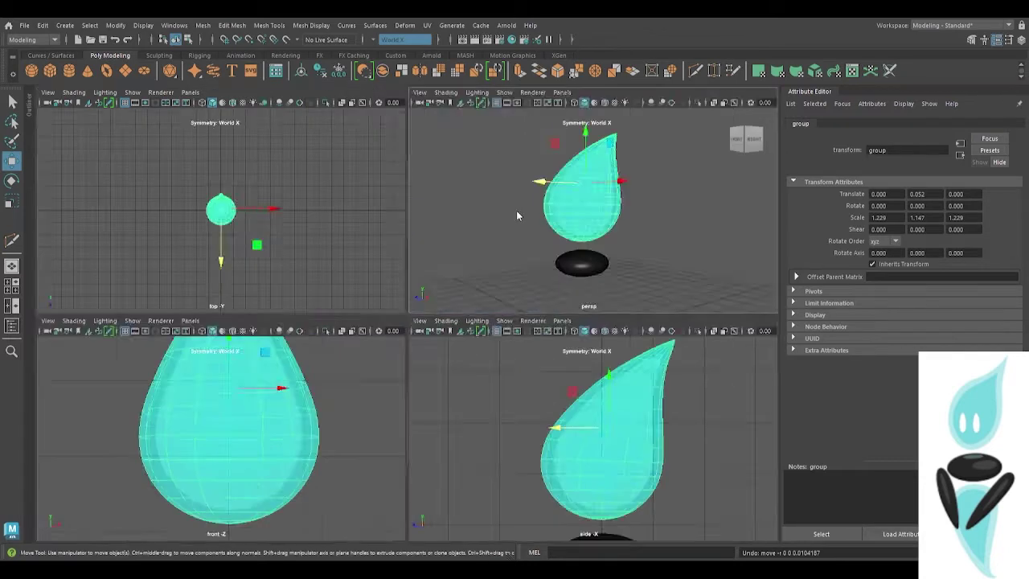
{"action": "key", "text": "space"}
{"action": "left_click", "coordinate": [426, 229], "text": "shift"}
{"action": "left_click", "coordinate": [213, 282]}
{"action": "left_click_drag", "start_coordinate": [213, 281], "coordinate": [773, 299], "text": "alt"}
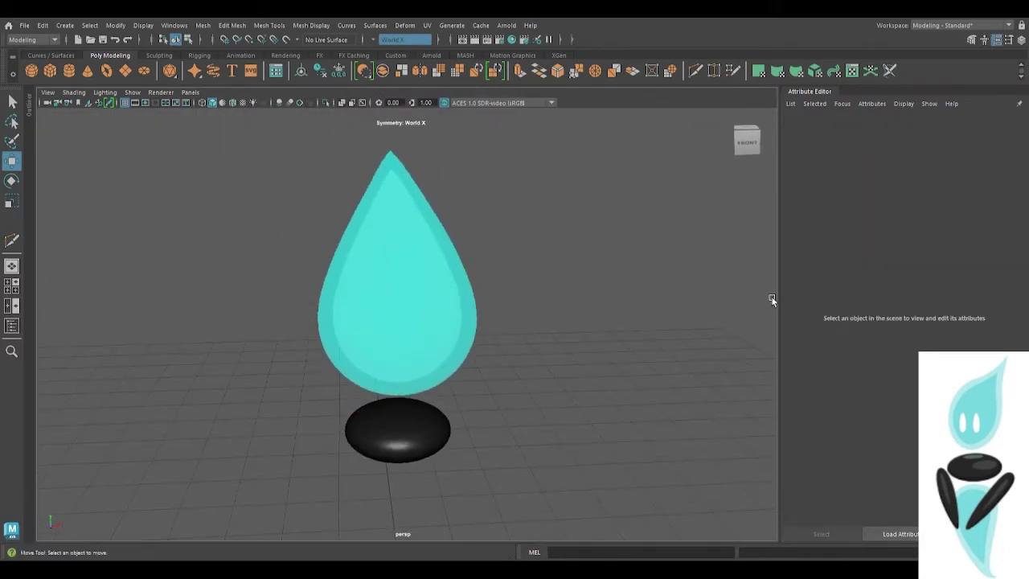
{"action": "left_click", "coordinate": [438, 427]}
{"action": "key", "text": "r"}
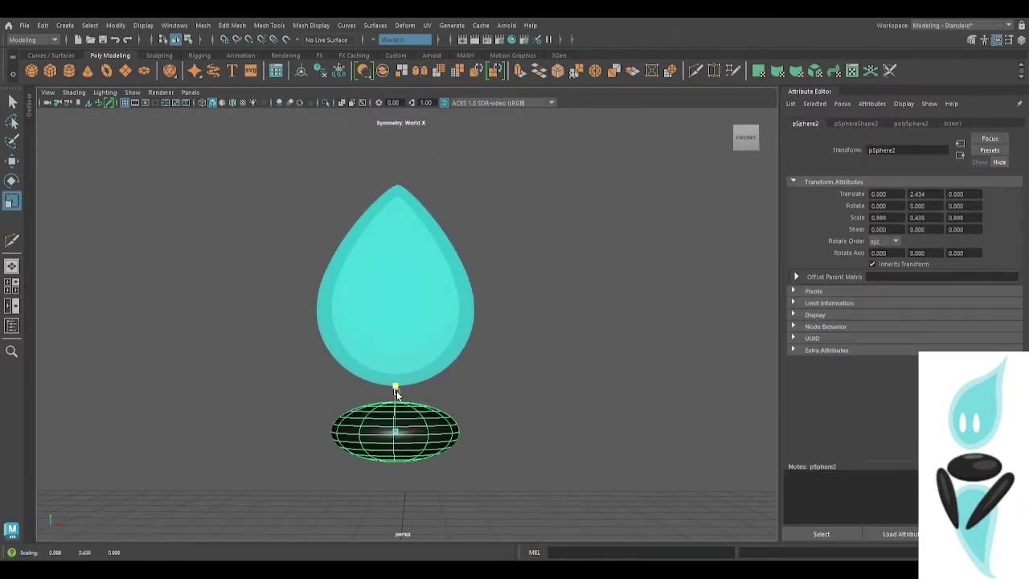
{"action": "key", "text": "w"}
{"action": "left_click_drag", "start_coordinate": [396, 381], "coordinate": [567, 395]}
{"action": "left_click", "coordinate": [567, 395]}
Create another polygon sphere for the eye and move it up and out in front of the drop.
{"action": "left_click", "coordinate": [32, 71]}
{"action": "scroll", "coordinate": [386, 354], "scroll_direction": "down", "scroll_amount": 5}
{"action": "left_click_drag", "start_coordinate": [400, 410], "coordinate": [400, 275]}
{"action": "key", "text": "r"}
{"action": "key", "text": "w"}
{"action": "left_click_drag", "start_coordinate": [390, 321], "coordinate": [346, 301]}
Set the eye sphere's axis and height subdivisions to 12 each.
{"action": "key", "text": "r"}
{"action": "key", "text": "e"}
{"action": "key", "text": "w"}
{"action": "key", "text": "r"}
{"action": "left_click_drag", "start_coordinate": [459, 261], "coordinate": [430, 290], "text": "alt"}
{"action": "scroll", "coordinate": [430, 291], "scroll_direction": "up", "scroll_amount": 5}
{"action": "left_click", "coordinate": [913, 124]}
{"action": "left_click_drag", "start_coordinate": [883, 219], "coordinate": [846, 228]}
{"action": "type", "text": "12"}
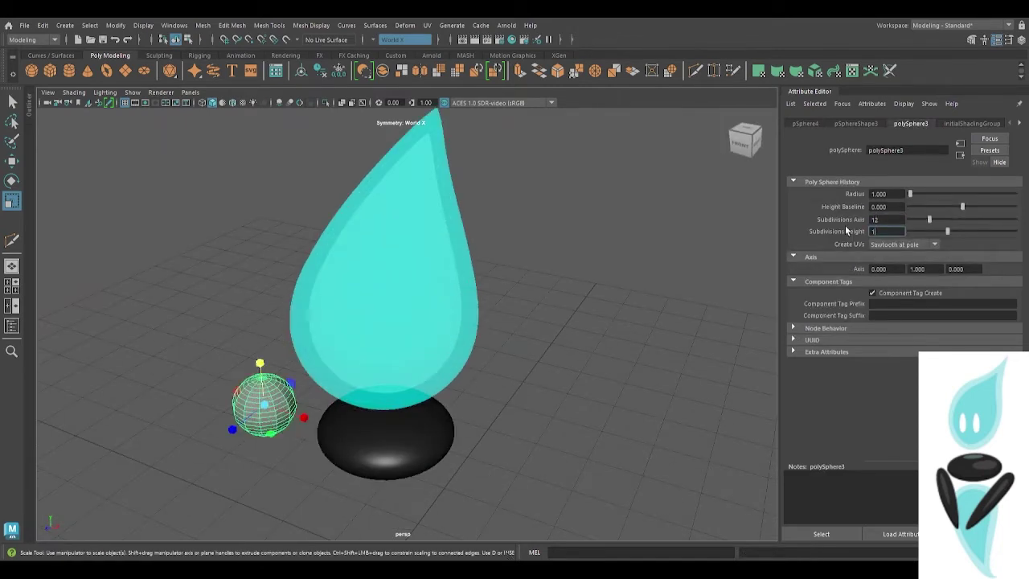
{"action": "left_click_drag", "start_coordinate": [366, 457], "coordinate": [408, 399], "text": "alt"}
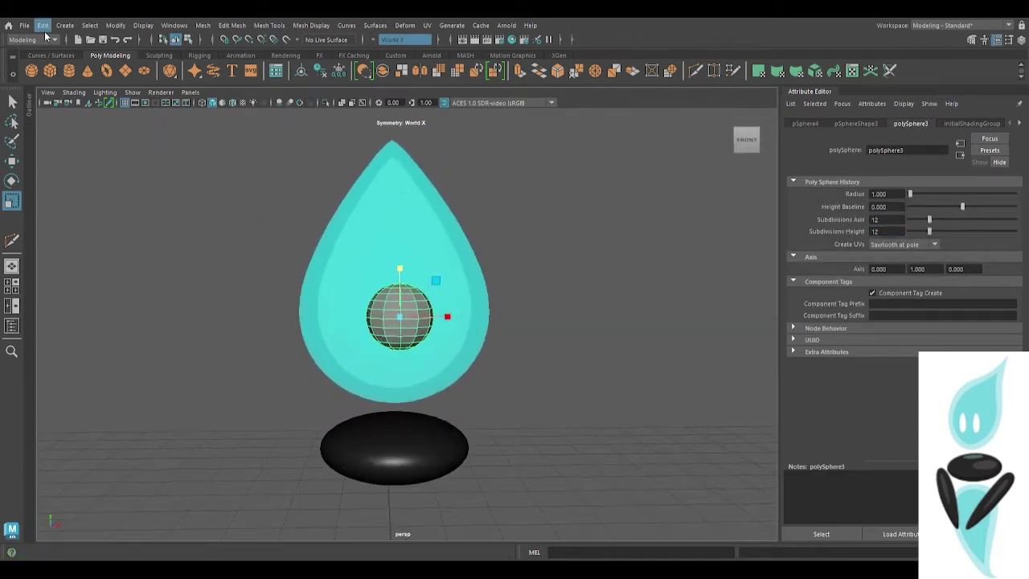
Add an image plane with the character reference picture, raise it and enlarge it behind the model.
{"action": "left_click", "coordinate": [121, 197]}
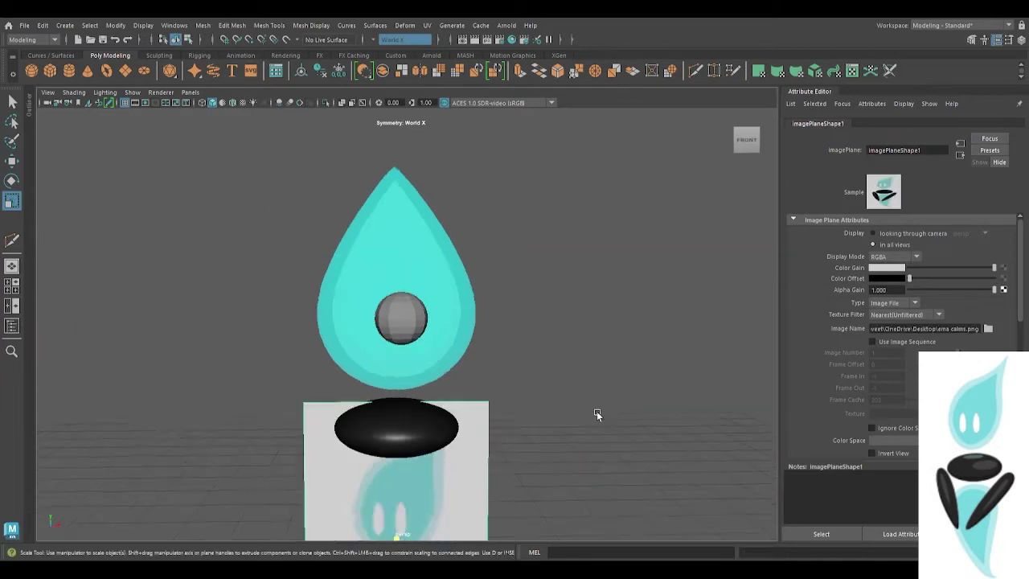
{"action": "key", "text": "w"}
{"action": "left_click_drag", "start_coordinate": [394, 471], "coordinate": [395, 358]}
{"action": "left_click_drag", "start_coordinate": [338, 321], "coordinate": [367, 359], "text": "alt"}
{"action": "key", "text": "r"}
{"action": "left_click_drag", "start_coordinate": [333, 236], "coordinate": [391, 249]}
Enlarge the reference image plane in the front view, lower it and move it sideways next to the model.
{"action": "key", "text": "space"}
{"action": "key", "text": "space"}
{"action": "left_click_drag", "start_coordinate": [423, 457], "coordinate": [481, 468]}
{"action": "key", "text": "w"}
{"action": "left_click_drag", "start_coordinate": [425, 407], "coordinate": [442, 527]}
{"action": "scroll", "coordinate": [442, 526], "scroll_direction": "down", "scroll_amount": 5}
{"action": "left_click_drag", "start_coordinate": [459, 441], "coordinate": [633, 459]}
Move the eye sphere sideways onto the reference picture's right-hand eye and stretch it vertically.
{"action": "left_click", "coordinate": [413, 317]}
{"action": "left_click_drag", "start_coordinate": [459, 317], "coordinate": [640, 327]}
{"action": "middle_click_drag", "start_coordinate": [641, 327], "coordinate": [427, 320], "text": "alt"}
{"action": "scroll", "coordinate": [449, 348], "scroll_direction": "up", "scroll_amount": 3}
{"action": "key", "text": "r"}
{"action": "left_click_drag", "start_coordinate": [368, 298], "coordinate": [351, 191]}
Align the eye with the reference in wireframe and scale it to about 0.155, 0.370, 0.155.
{"action": "key", "text": "w"}
{"action": "mouse_move", "coordinate": [241, 341]}
{"action": "middle_mouse_down", "text": "alt"}
{"action": "mouse_move", "coordinate": [438, 455]}
{"action": "mouse_move", "coordinate": [428, 323]}
{"action": "mouse_move", "coordinate": [402, 384]}
{"action": "mouse_move", "coordinate": [386, 322]}
{"action": "middle_mouse_up", "text": "alt"}
{"action": "scroll", "coordinate": [410, 325], "scroll_direction": "up", "scroll_amount": 3}
{"action": "key", "text": "4"}
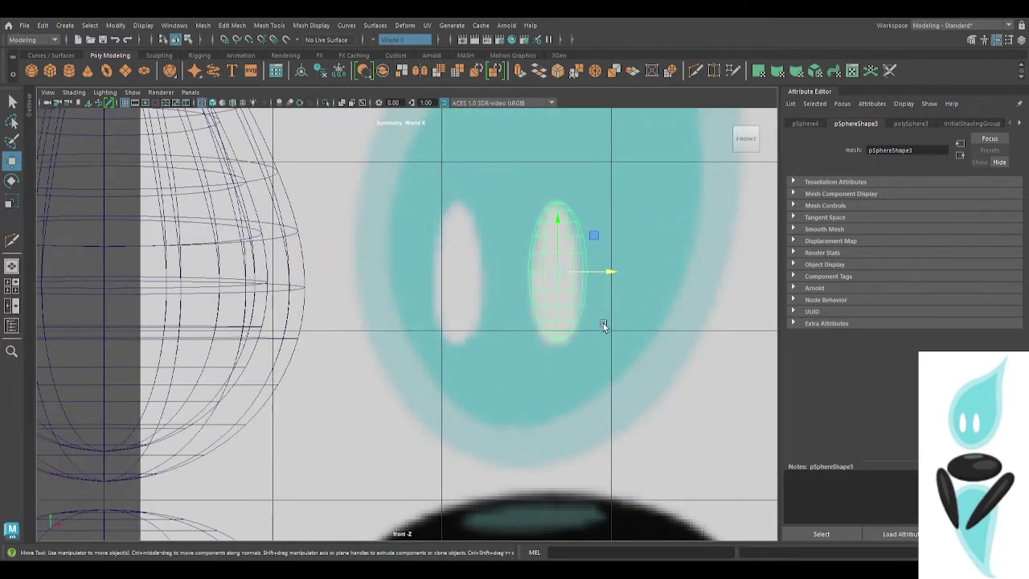
{"action": "scroll", "coordinate": [604, 324], "scroll_direction": "up", "scroll_amount": 2}
{"action": "middle_click_drag", "start_coordinate": [601, 239], "coordinate": [545, 262], "text": "alt"}
{"action": "key", "text": "r"}
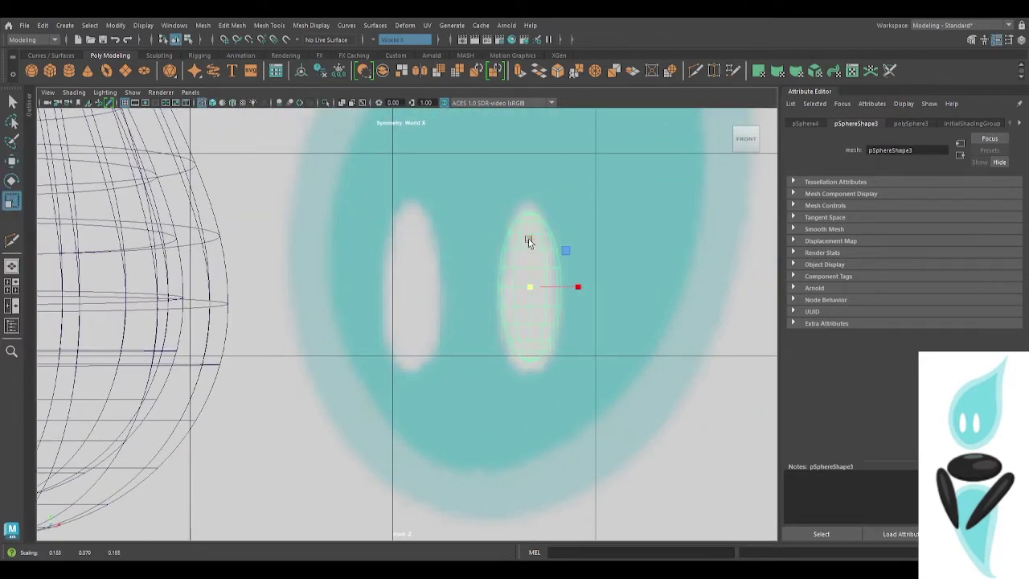
Move the lower vertex rows of the eye down to follow the reference eye's outline.
{"action": "key", "text": "F9"}
{"action": "scroll", "coordinate": [486, 248], "scroll_direction": "up", "scroll_amount": 4}
{"action": "left_click_drag", "start_coordinate": [663, 322], "coordinate": [543, 419]}
{"action": "key", "text": "w"}
{"action": "left_click_drag", "start_coordinate": [607, 316], "coordinate": [607, 326]}
{"action": "left_click_drag", "start_coordinate": [681, 285], "coordinate": [509, 441]}
{"action": "left_click_drag", "start_coordinate": [602, 296], "coordinate": [602, 302]}
Fine-tune the bottom vertex rows and the bottom pole vertex to match the reference eye's rounded lower end.
{"action": "left_click_drag", "start_coordinate": [685, 320], "coordinate": [517, 411]}
{"action": "left_click_drag", "start_coordinate": [599, 332], "coordinate": [598, 326]}
{"action": "left_click_drag", "start_coordinate": [682, 354], "coordinate": [509, 435]}
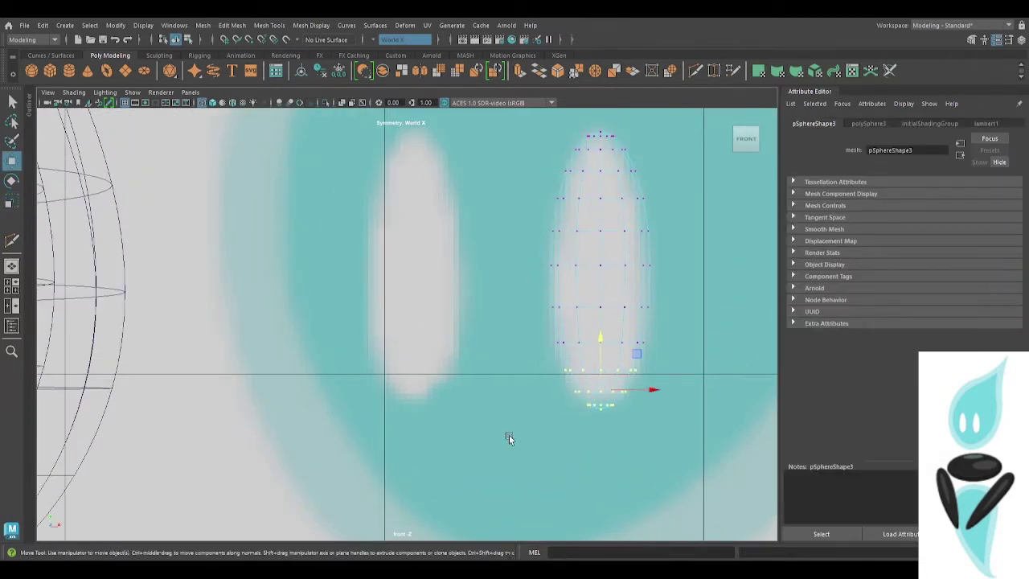
{"action": "mouse_move", "coordinate": [600, 340]}
{"action": "left_mouse_down"}
{"action": "mouse_move", "coordinate": [603, 357]}
{"action": "mouse_move", "coordinate": [600, 342]}
{"action": "left_mouse_up"}
{"action": "middle_click_drag", "start_coordinate": [591, 354], "coordinate": [444, 251], "text": "alt"}
{"action": "scroll", "coordinate": [444, 251], "scroll_direction": "up", "scroll_amount": 4}
{"action": "left_click_drag", "start_coordinate": [519, 213], "coordinate": [519, 208]}
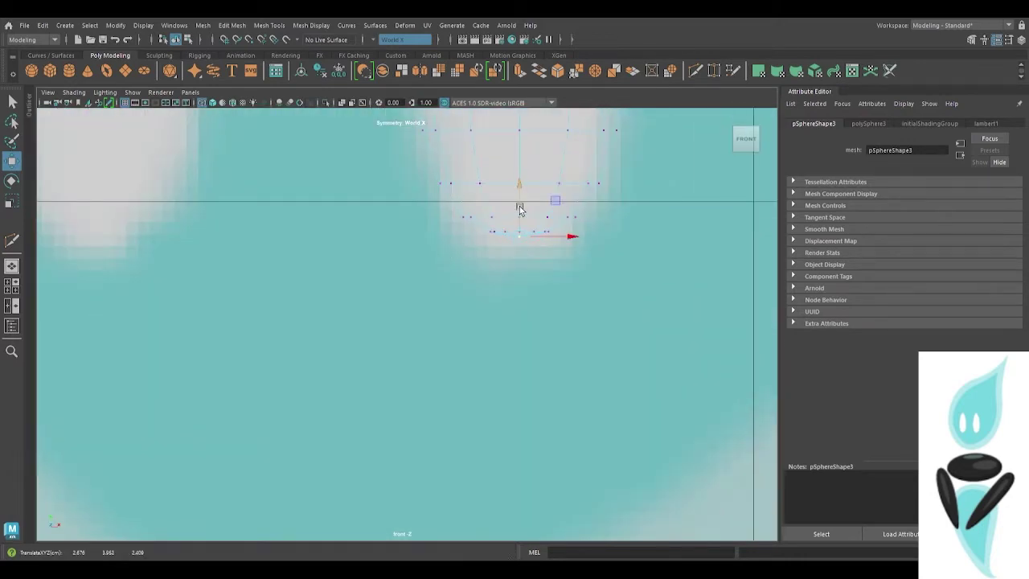
Adjust the eye's upper vertex rows vertically to match the top of the reference eye.
{"action": "scroll", "coordinate": [519, 209], "scroll_direction": "down", "scroll_amount": 8}
{"action": "middle_click_drag", "start_coordinate": [438, 178], "coordinate": [459, 288], "text": "alt"}
{"action": "scroll", "coordinate": [459, 288], "scroll_direction": "up", "scroll_amount": 4}
{"action": "left_click_drag", "start_coordinate": [499, 284], "coordinate": [498, 290]}
{"action": "left_click_drag", "start_coordinate": [625, 245], "coordinate": [395, 378]}
{"action": "left_click_drag", "start_coordinate": [505, 271], "coordinate": [506, 269]}
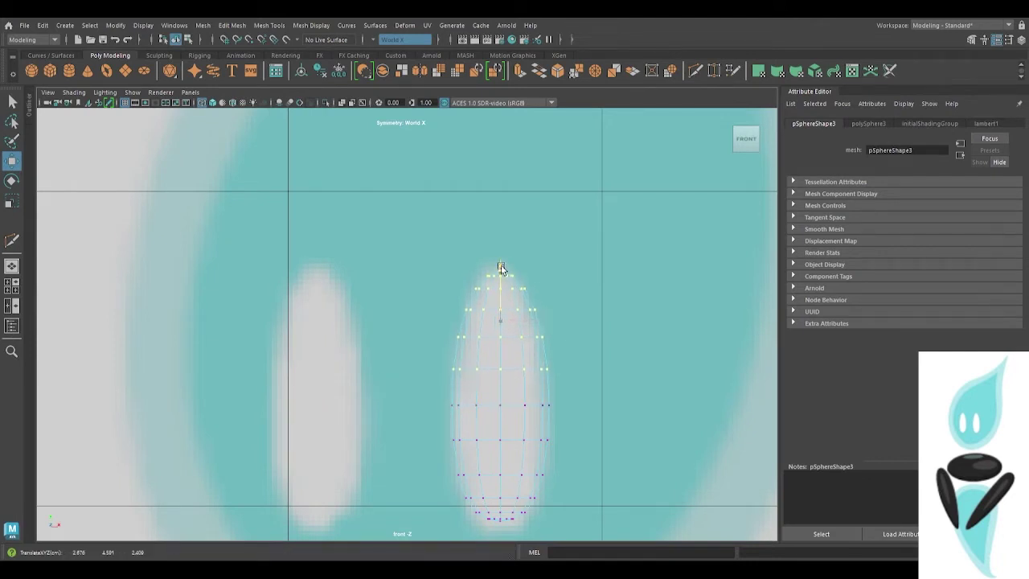
Select the eye as a whole object and move it down to align its lower end with the reference eye.
{"action": "right_click_drag", "start_coordinate": [502, 377], "coordinate": [534, 347]}
{"action": "left_click_drag", "start_coordinate": [553, 401], "coordinate": [552, 401]}
{"action": "left_click", "coordinate": [530, 404]}
{"action": "key", "text": "ctrl+z"}
{"action": "left_click_drag", "start_coordinate": [498, 357], "coordinate": [499, 368]}
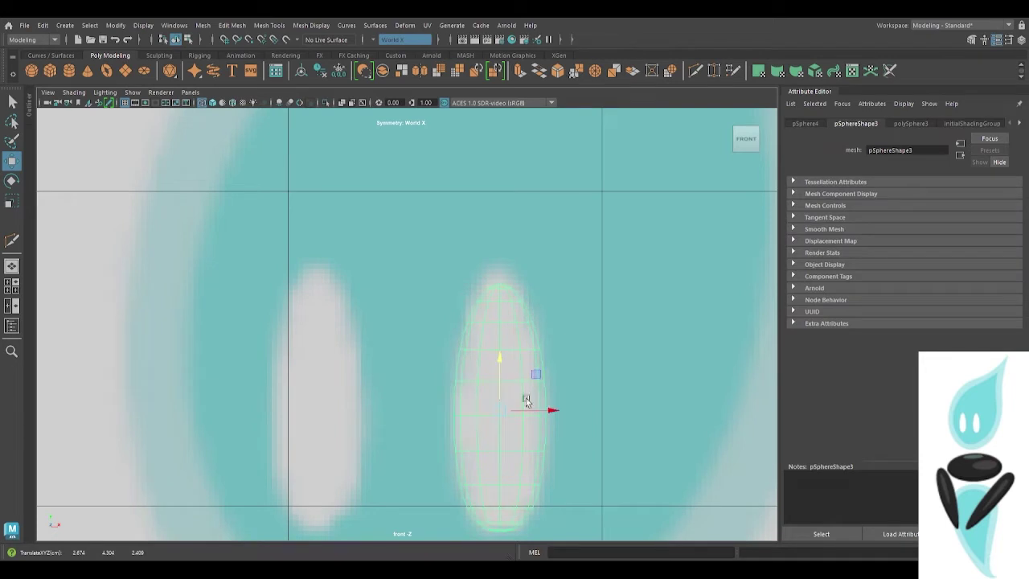
Raise the eye's upper vertex rows in successively smaller groups to fit the top of the reference eye's outline.
{"action": "right_click_drag", "start_coordinate": [505, 371], "coordinate": [458, 364]}
{"action": "left_click_drag", "start_coordinate": [434, 345], "coordinate": [421, 391]}
{"action": "left_click_drag", "start_coordinate": [500, 285], "coordinate": [500, 284]}
{"action": "left_click_drag", "start_coordinate": [597, 261], "coordinate": [429, 359]}
{"action": "left_click_drag", "start_coordinate": [499, 266], "coordinate": [499, 262]}
{"action": "left_click_drag", "start_coordinate": [584, 222], "coordinate": [429, 319]}
{"action": "left_click_drag", "start_coordinate": [500, 242], "coordinate": [500, 233]}
{"action": "left_click_drag", "start_coordinate": [567, 225], "coordinate": [400, 294]}
{"action": "left_click_drag", "start_coordinate": [502, 229], "coordinate": [504, 223]}
{"action": "left_click_drag", "start_coordinate": [554, 225], "coordinate": [455, 277]}
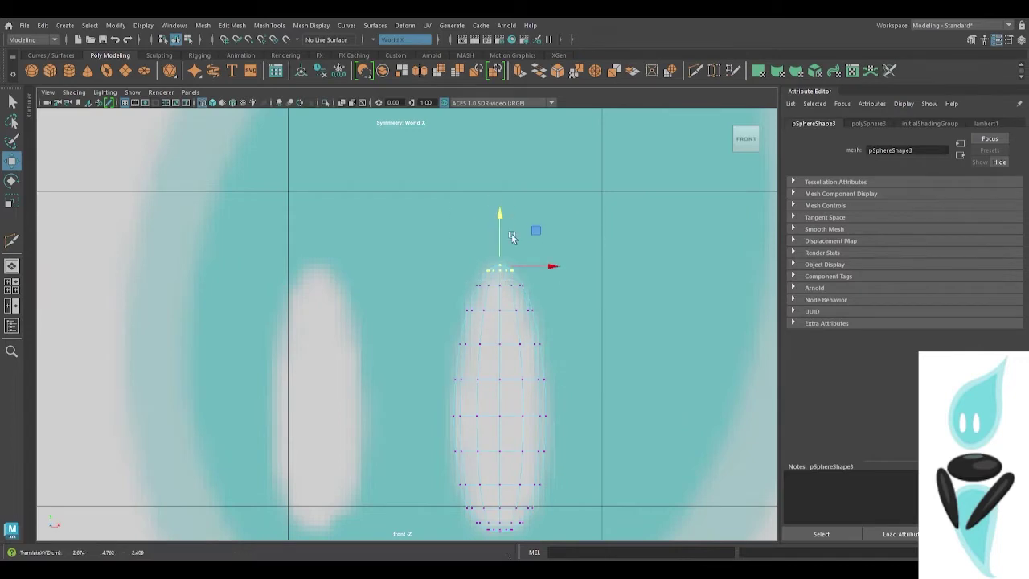
Return to object selection and move the finished eye sideways from the reference image to the modelled drop head.
{"action": "right_click_drag", "start_coordinate": [543, 346], "coordinate": [548, 340]}
{"action": "scroll", "coordinate": [548, 340], "scroll_direction": "down", "scroll_amount": 10}
{"action": "left_click", "coordinate": [548, 340]}
{"action": "scroll", "coordinate": [548, 340], "scroll_direction": "up", "scroll_amount": 9}
{"action": "scroll", "coordinate": [446, 363], "scroll_direction": "down", "scroll_amount": 5}
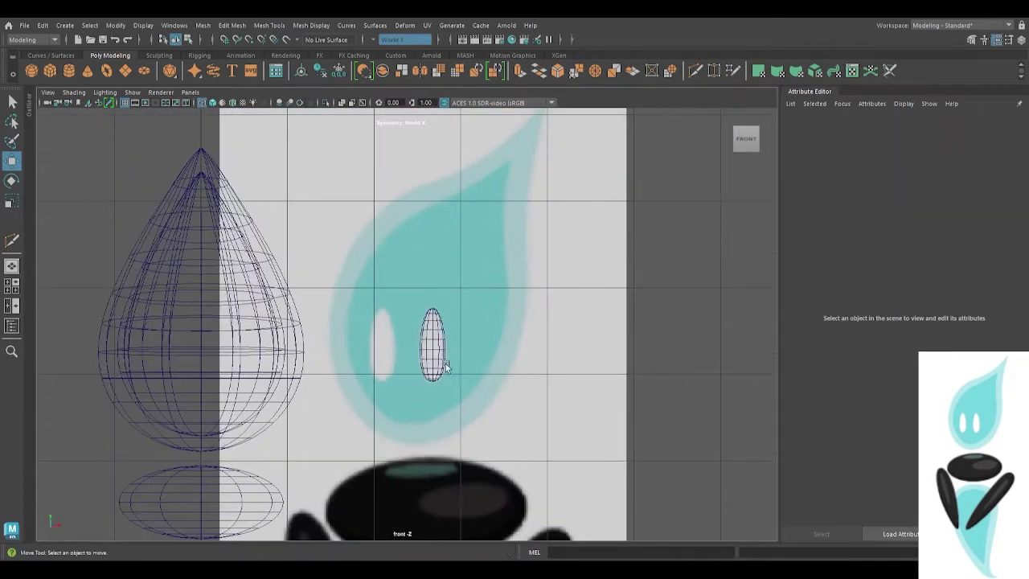
{"action": "left_click", "coordinate": [435, 351]}
{"action": "left_click_drag", "start_coordinate": [483, 351], "coordinate": [277, 354]}
{"action": "key", "text": "space"}
{"action": "key", "text": "space"}
{"action": "left_click_drag", "start_coordinate": [559, 250], "coordinate": [671, 259], "text": "alt"}
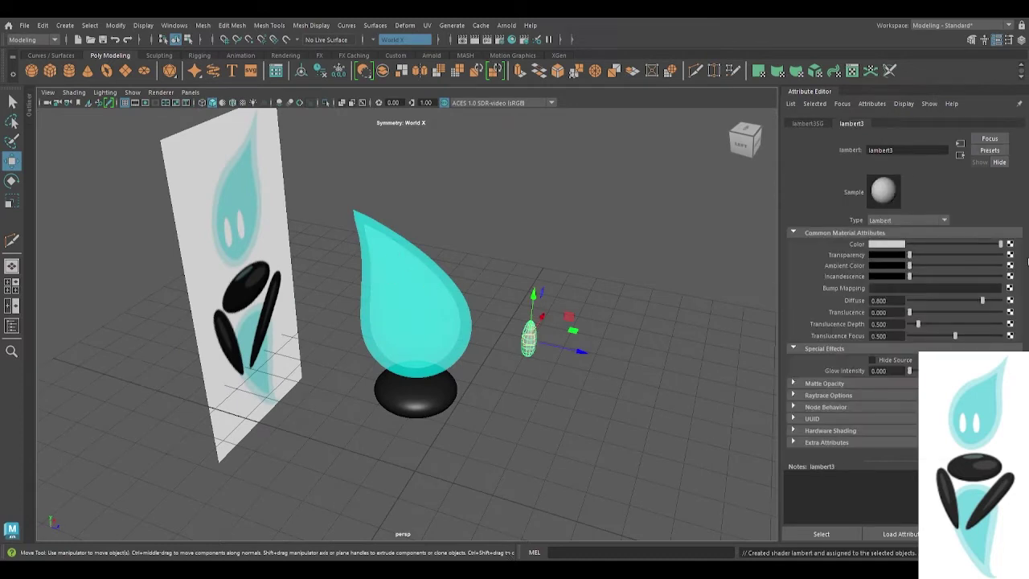
Raise the ambient color of the eye's white Lambert material and position the eye on the front of the drop head.
{"action": "left_click_drag", "start_coordinate": [911, 269], "coordinate": [949, 269]}
{"action": "left_click", "coordinate": [619, 270]}
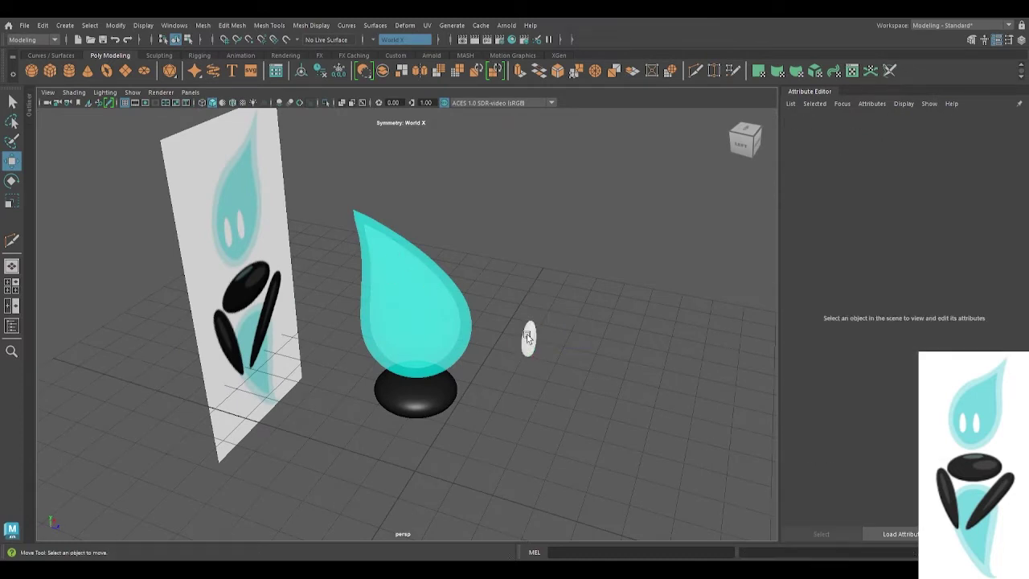
{"action": "left_click", "coordinate": [528, 339]}
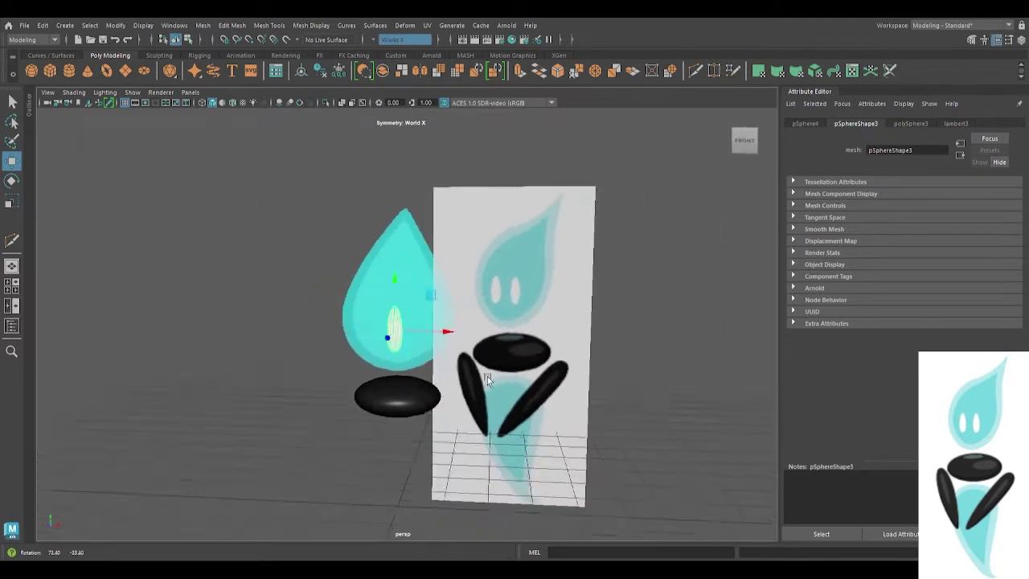
{"action": "left_click_drag", "start_coordinate": [452, 291], "coordinate": [442, 290]}
{"action": "left_click_drag", "start_coordinate": [445, 293], "coordinate": [516, 325], "text": "alt"}
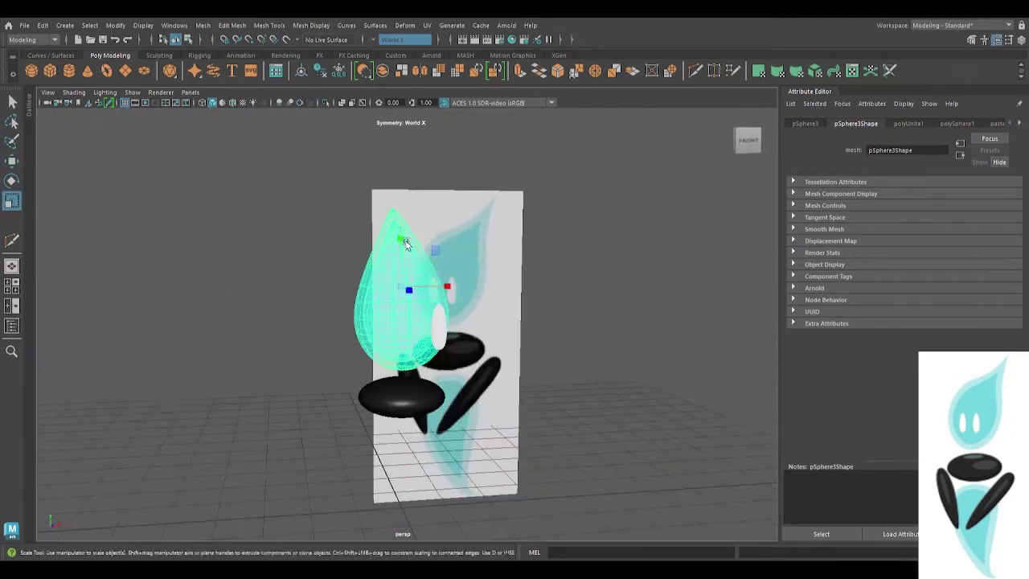
Open the drop head's lambert2 material and enter the name Glow.
{"action": "key", "text": "w"}
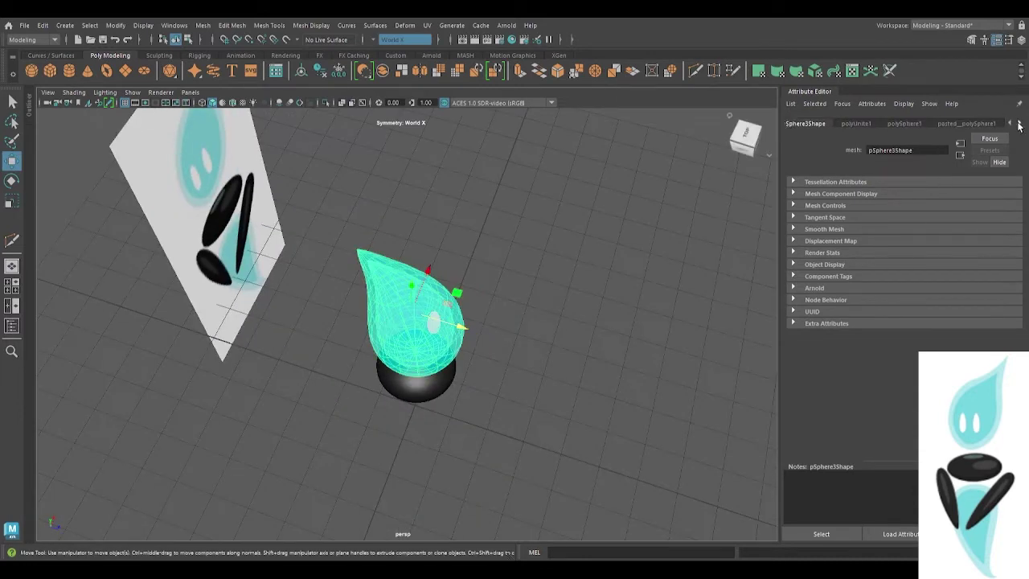
{"action": "left_click", "coordinate": [1018, 125]}
{"action": "left_click", "coordinate": [921, 123]}
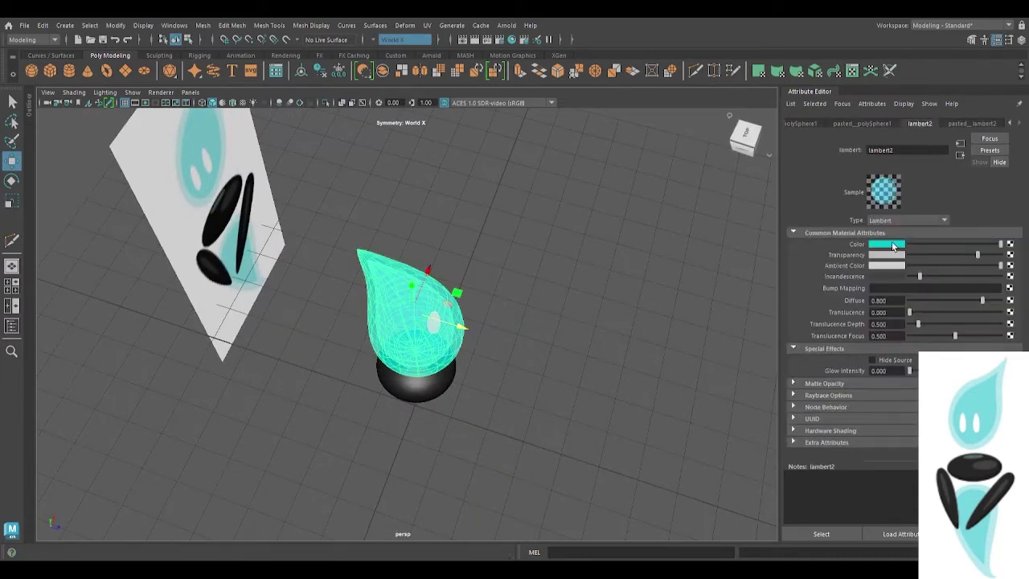
{"action": "type", "text": "Glow"}
{"action": "key", "text": "Return"}
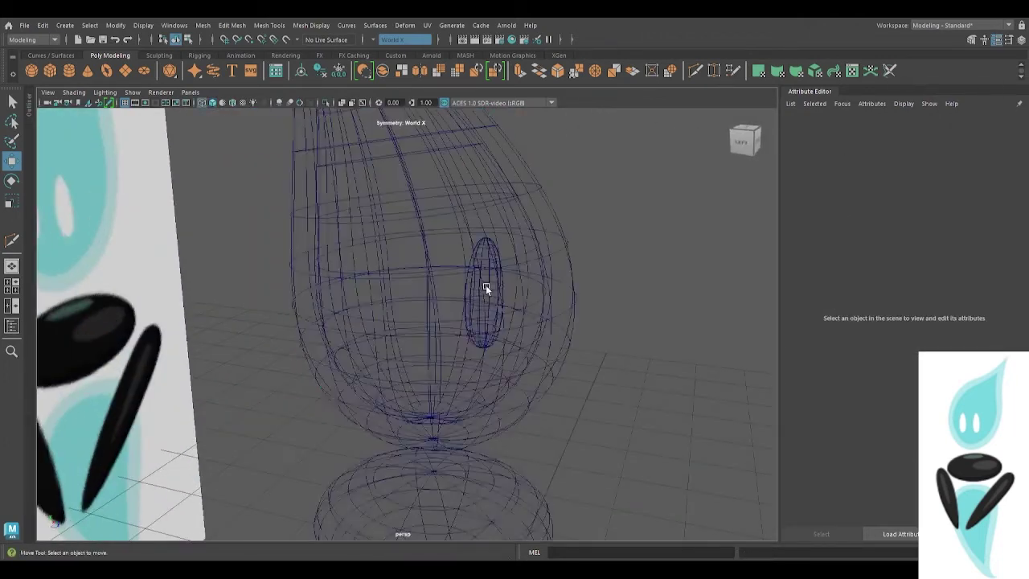
Mirror the eye across the world X axis with Cut Geometry and merged border vertices to make the second eye.
{"action": "left_click", "coordinate": [485, 285]}
{"action": "key", "text": "5"}
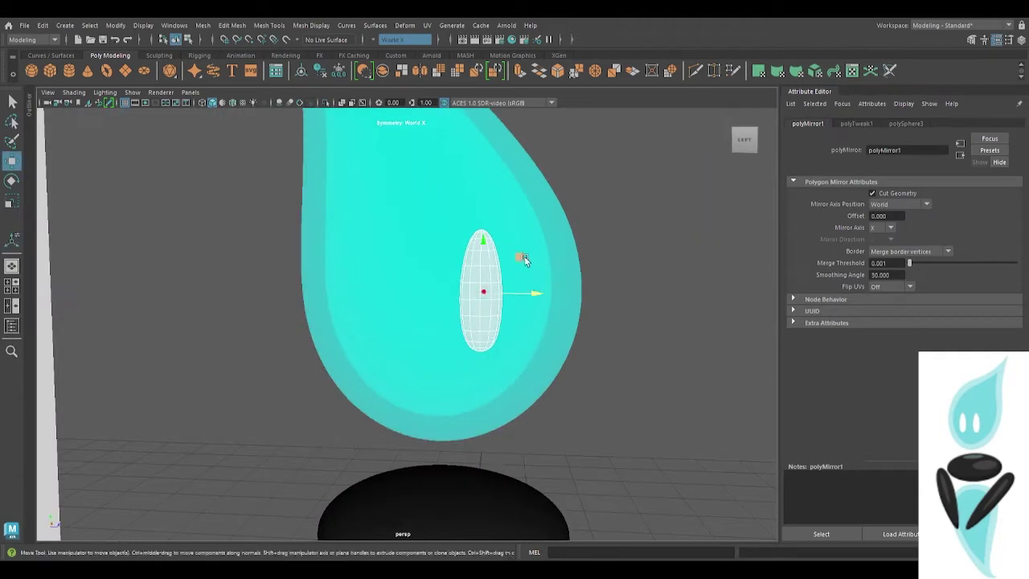
{"action": "left_click", "coordinate": [642, 296]}
{"action": "mouse_move", "coordinate": [534, 252]}
{"action": "left_mouse_down", "text": "alt"}
{"action": "mouse_move", "coordinate": [611, 285]}
{"action": "mouse_move", "coordinate": [487, 305]}
{"action": "mouse_move", "coordinate": [554, 284]}
{"action": "mouse_move", "coordinate": [606, 305]}
{"action": "mouse_move", "coordinate": [545, 263]}
{"action": "left_mouse_up", "text": "alt"}
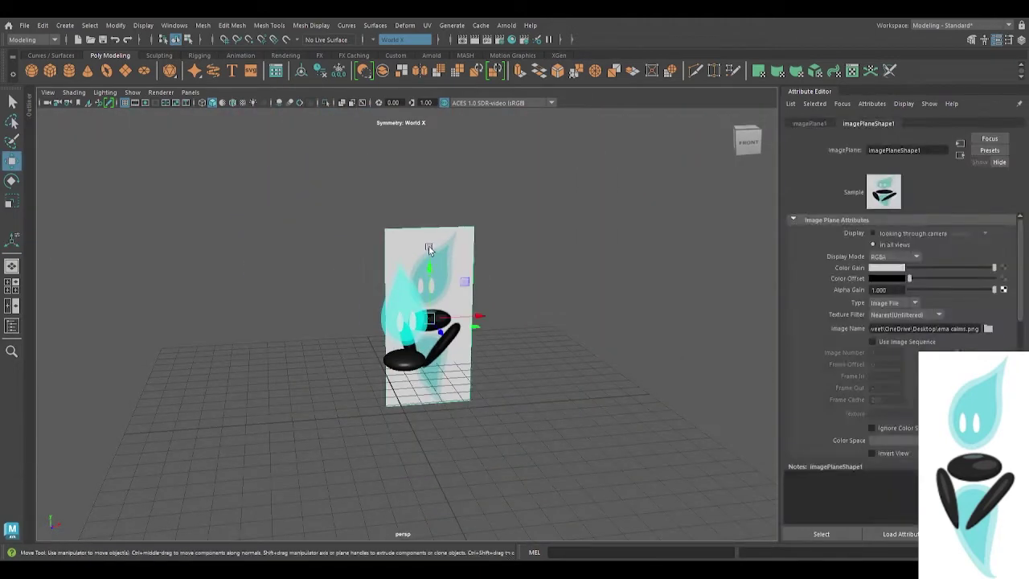
Remove the reference image from the perspective view and raise the black body disc slightly toward the drop head.
{"action": "key", "text": "Delete"}
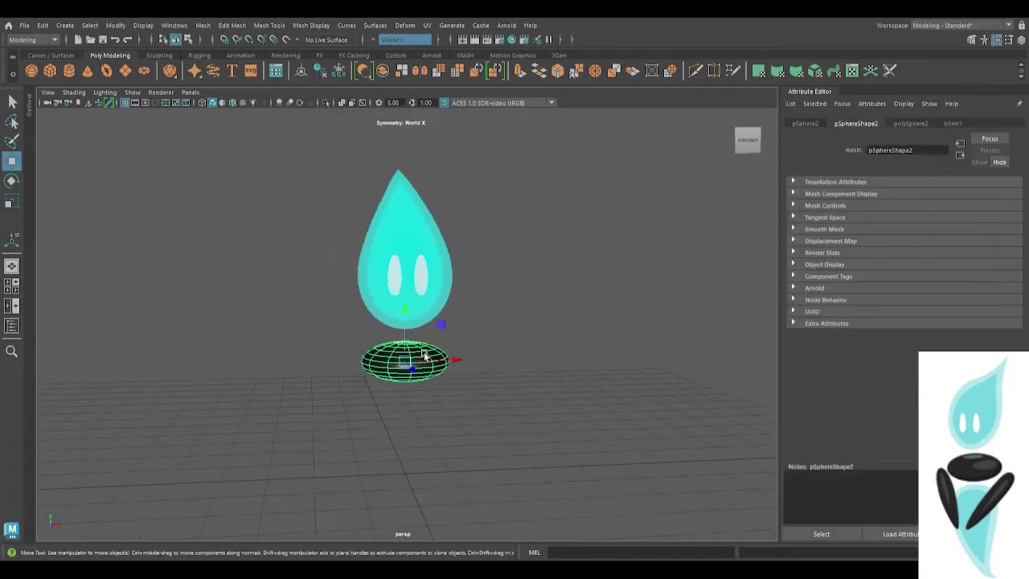
{"action": "left_click_drag", "start_coordinate": [406, 327], "coordinate": [408, 321]}
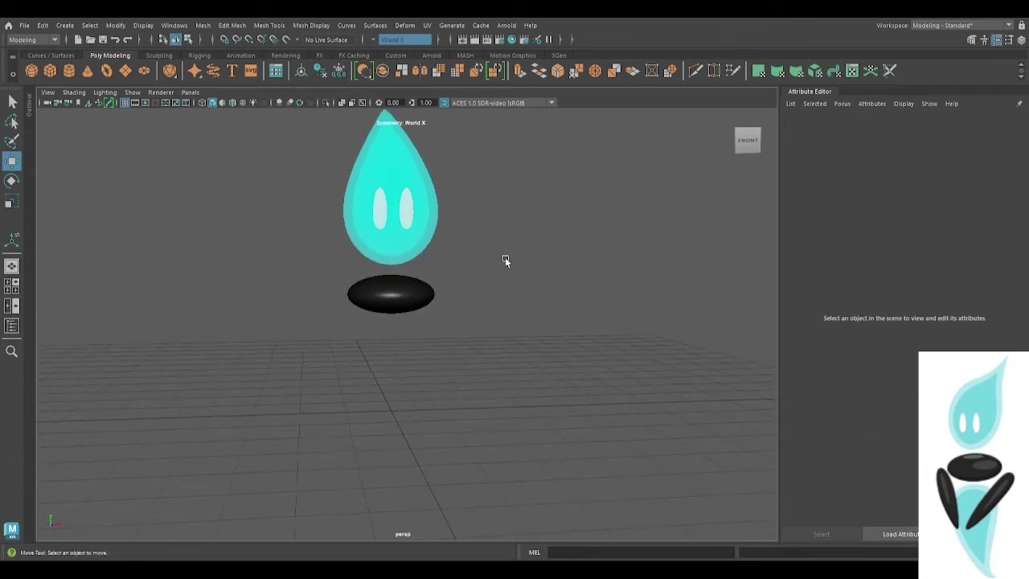
Create a polygon sphere at the origin and set its axis and height subdivisions to 12.
{"action": "left_click", "coordinate": [32, 70]}
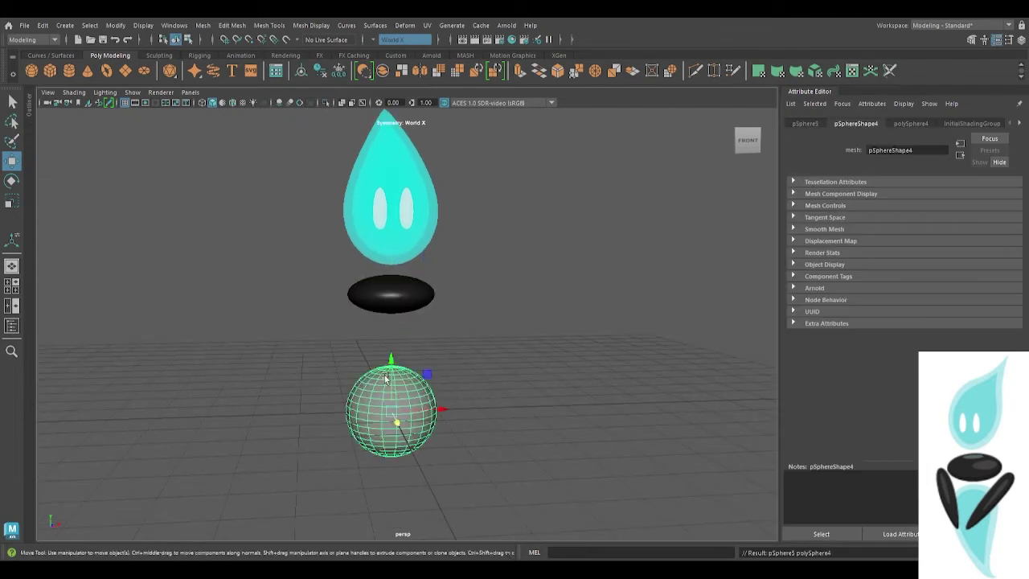
{"action": "left_click", "coordinate": [911, 123]}
{"action": "left_click", "coordinate": [885, 219]}
{"action": "type", "text": "12"}
{"action": "key", "text": "Tab"}
{"action": "type", "text": "12"}
{"action": "key", "text": "Return"}
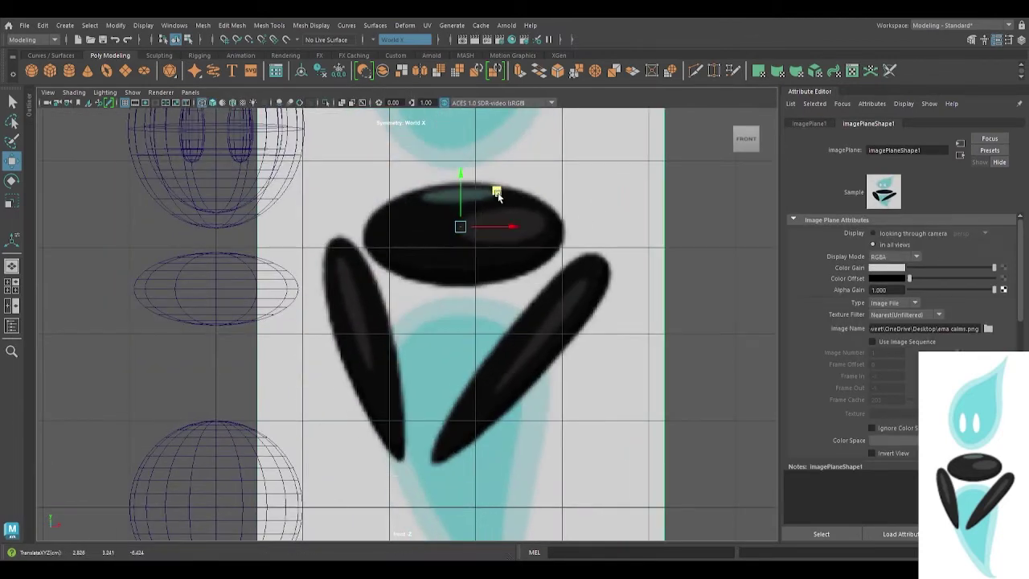
Rotate and move the reference image in the front view until one of the character's arms lies horizontally.
{"action": "key", "text": "e"}
{"action": "left_click_drag", "start_coordinate": [352, 203], "coordinate": [362, 180]}
{"action": "key", "text": "w"}
{"action": "left_click_drag", "start_coordinate": [459, 175], "coordinate": [436, 378]}
{"action": "key", "text": "e"}
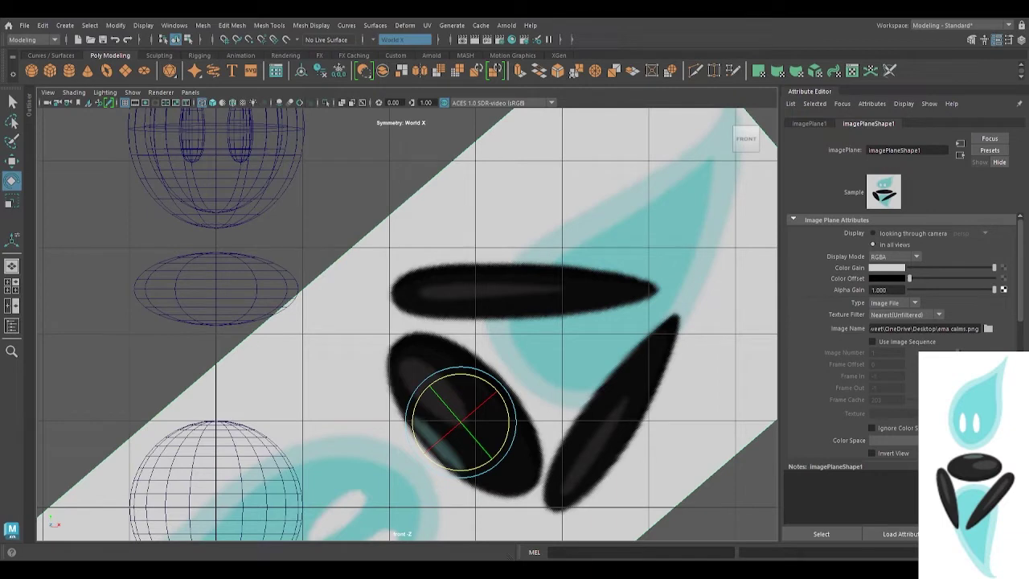
Move the new sphere over the wide end of the horizontal reference arm and set its Z rotation to 90.
{"action": "left_click", "coordinate": [237, 453]}
{"action": "key", "text": "w"}
{"action": "left_click_drag", "start_coordinate": [251, 446], "coordinate": [477, 248]}
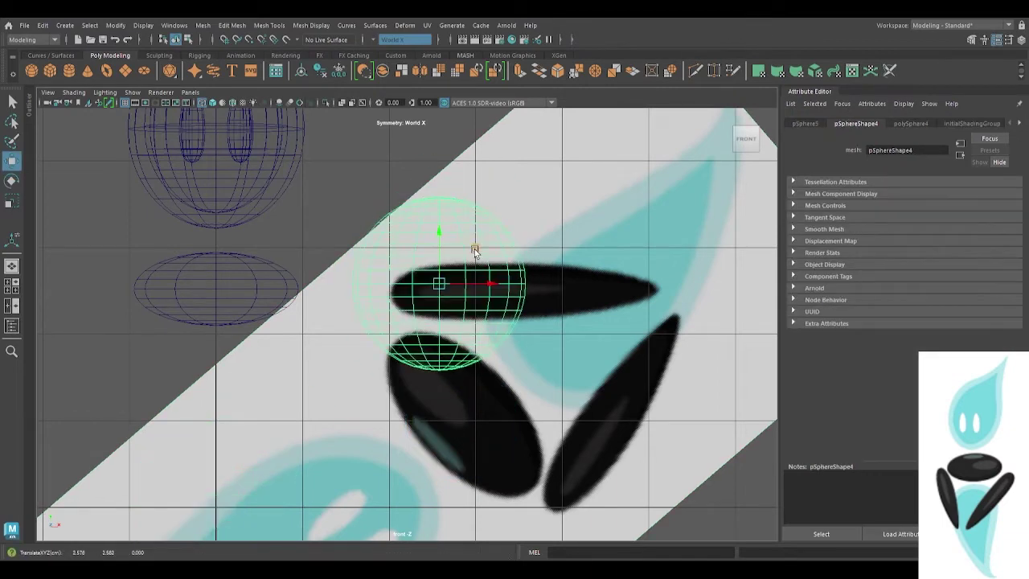
{"action": "left_click", "coordinate": [806, 124]}
{"action": "type", "text": "90"}
{"action": "key", "text": "Return"}
Scale the sphere uniformly to about 0.335 and position it inside the reference arm's thickness.
{"action": "key", "text": "r"}
{"action": "left_click_drag", "start_coordinate": [439, 283], "coordinate": [342, 196]}
{"action": "key", "text": "w"}
{"action": "left_click_drag", "start_coordinate": [475, 247], "coordinate": [510, 257]}
{"action": "right_click_drag", "start_coordinate": [534, 291], "coordinate": [587, 285], "text": "alt"}
{"action": "middle_click_drag", "start_coordinate": [587, 286], "coordinate": [526, 331], "text": "alt"}
{"action": "left_click", "coordinate": [854, 124]}
{"action": "left_click", "coordinate": [806, 123]}
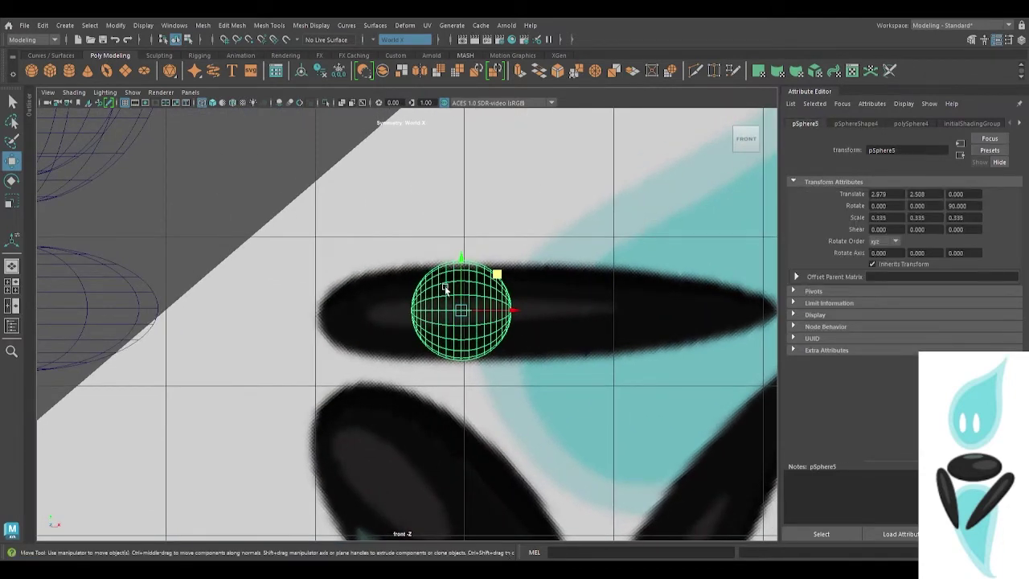
Refine the sphere's uniform scale to about 0.315 and its Y position to about 2.500 to fit the arm's thickness.
{"action": "right_click_drag", "start_coordinate": [446, 290], "coordinate": [413, 257]}
{"action": "scroll", "coordinate": [498, 301], "scroll_direction": "up", "scroll_amount": 3}
{"action": "left_click", "coordinate": [495, 245]}
{"action": "right_click_drag", "start_coordinate": [501, 232], "coordinate": [518, 215]}
{"action": "key", "text": "r"}
{"action": "left_click_drag", "start_coordinate": [501, 299], "coordinate": [496, 293]}
{"action": "key", "text": "w"}
{"action": "left_click_drag", "start_coordinate": [502, 254], "coordinate": [504, 258]}
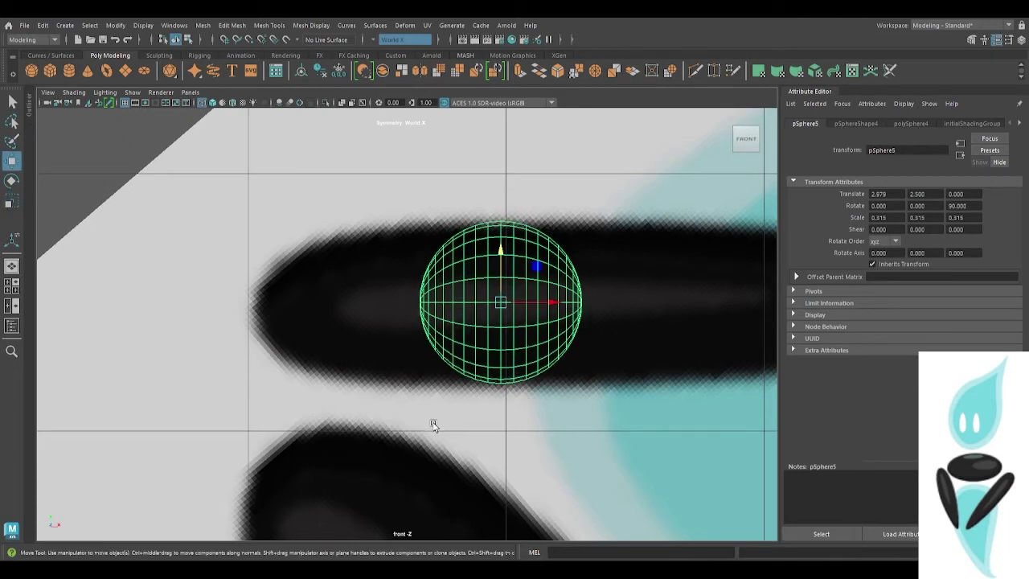
{"action": "key", "text": "r"}
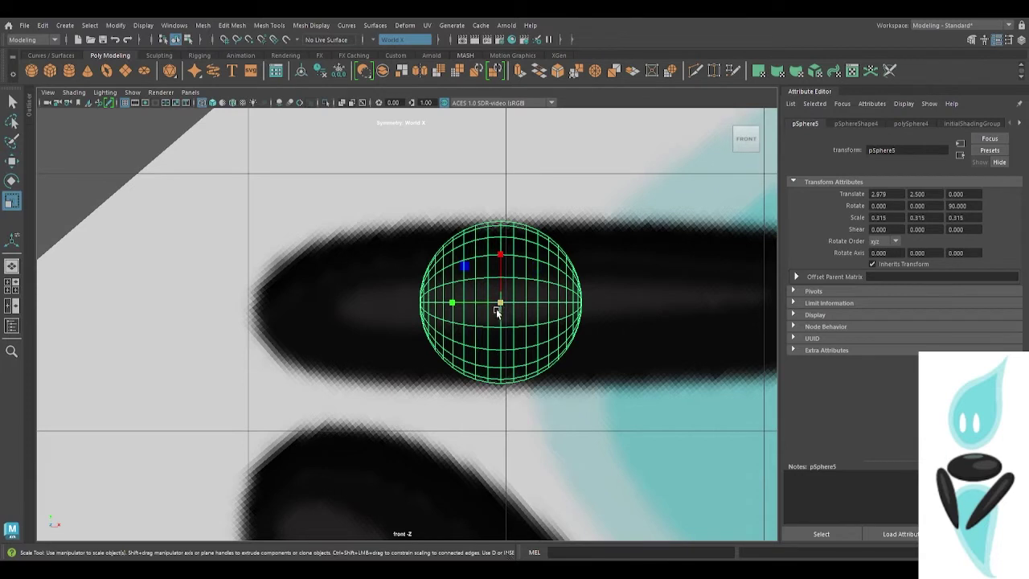
Set the sphere's axis and height subdivisions to 16 and switch the sphere to vertex editing.
{"action": "left_click", "coordinate": [487, 230]}
{"action": "left_click", "coordinate": [515, 224]}
{"action": "left_click", "coordinate": [893, 125]}
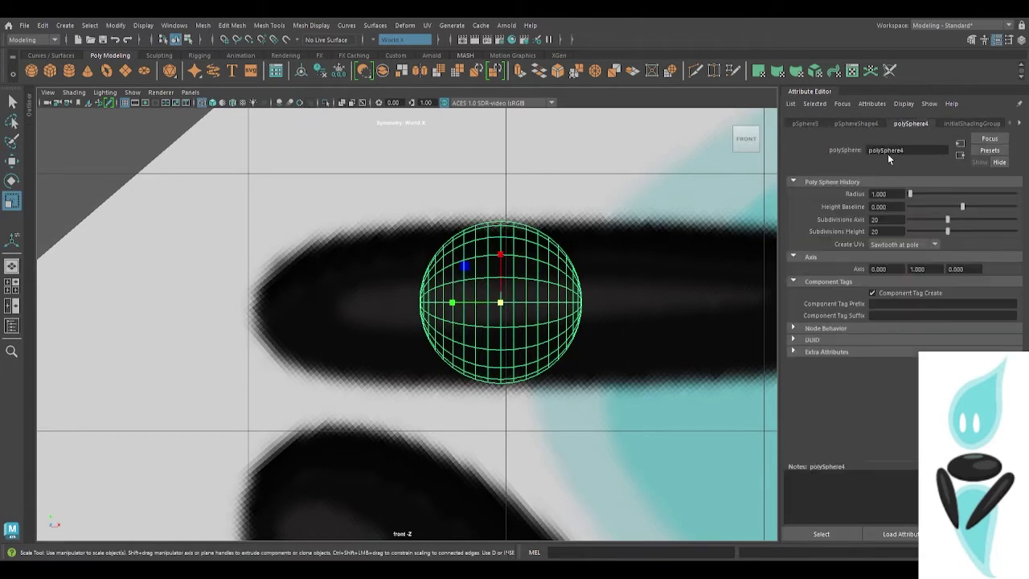
{"action": "key", "text": "Tab"}
{"action": "type", "text": "16"}
{"action": "key", "text": "Return"}
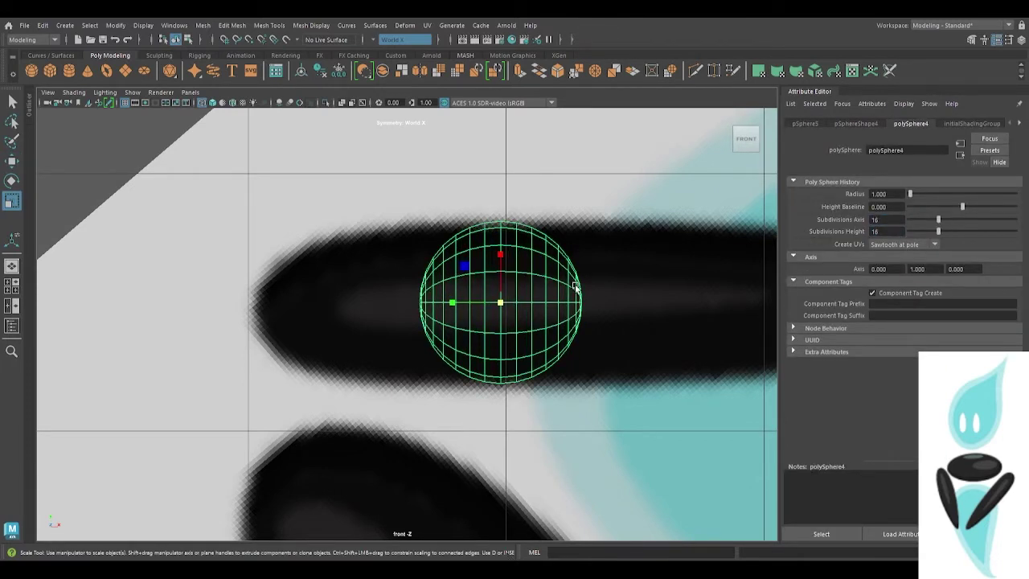
{"action": "right_click_drag", "start_coordinate": [486, 264], "coordinate": [457, 246]}
{"action": "left_click_drag", "start_coordinate": [490, 211], "coordinate": [394, 397]}
{"action": "key", "text": "w"}
{"action": "left_click_drag", "start_coordinate": [506, 304], "coordinate": [491, 303]}
{"action": "left_click_drag", "start_coordinate": [465, 209], "coordinate": [478, 394], "text": "ctrl"}
{"action": "key", "text": "ctrl+z"}
{"action": "key", "text": "ctrl+z"}
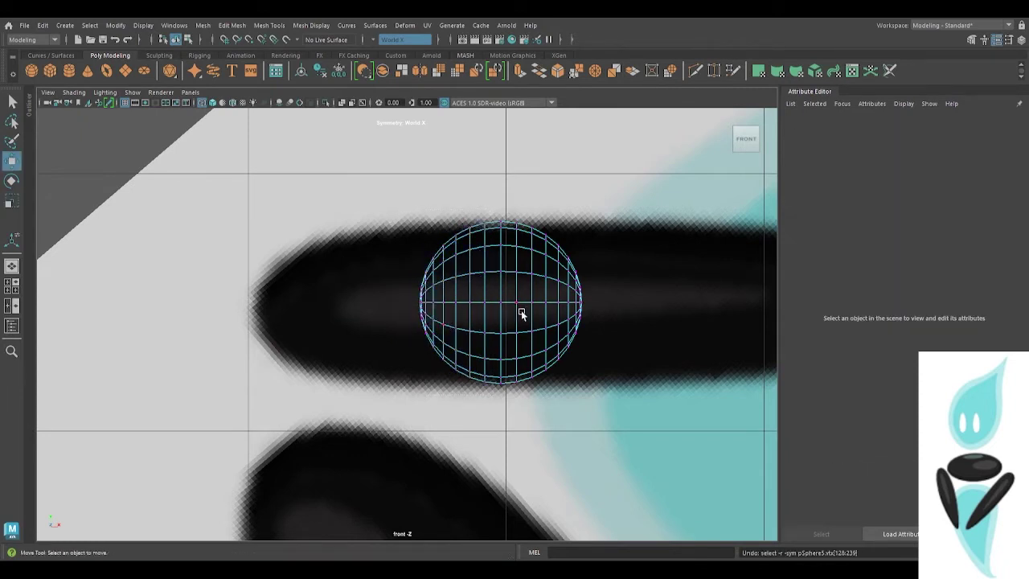
Stretch one half of the sphere by moving its vertex columns in stages toward the reference arm's rounded end.
{"action": "left_click_drag", "start_coordinate": [372, 429], "coordinate": [372, 428]}
{"action": "left_click_drag", "start_coordinate": [508, 303], "coordinate": [494, 303]}
{"action": "left_click_drag", "start_coordinate": [464, 207], "coordinate": [479, 394], "text": "ctrl"}
{"action": "left_click_drag", "start_coordinate": [486, 304], "coordinate": [466, 303]}
{"action": "left_click_drag", "start_coordinate": [427, 225], "coordinate": [386, 425]}
{"action": "left_click_drag", "start_coordinate": [458, 304], "coordinate": [409, 301]}
{"action": "left_click_drag", "start_coordinate": [459, 211], "coordinate": [393, 394]}
{"action": "left_click_drag", "start_coordinate": [490, 303], "coordinate": [455, 303]}
Select all the arm's vertices and scale them up slightly to fill the reference arm's thickness.
{"action": "left_click_drag", "start_coordinate": [618, 178], "coordinate": [226, 459]}
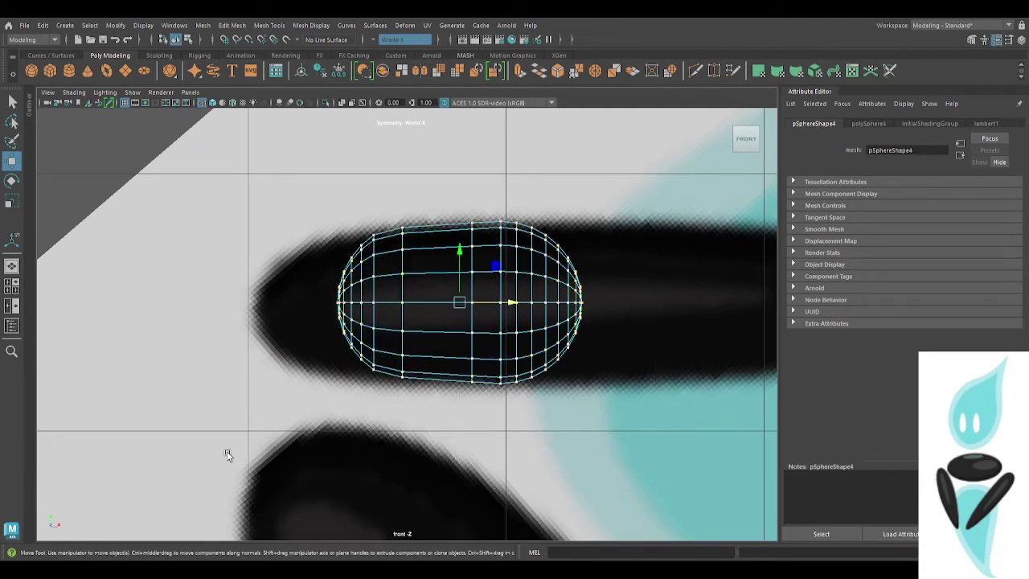
{"action": "key", "text": "r"}
{"action": "left_click_drag", "start_coordinate": [461, 304], "coordinate": [469, 306]}
Pull the outermost vertex columns out to the reference arm's rounded end and fit them to its outline.
{"action": "left_click_drag", "start_coordinate": [464, 172], "coordinate": [287, 423]}
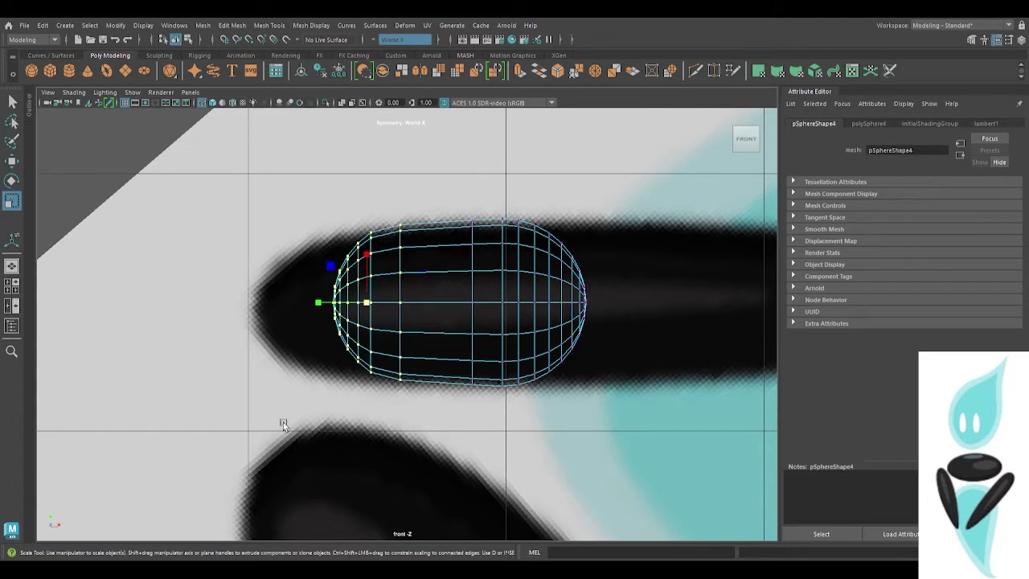
{"action": "key", "text": "w"}
{"action": "left_click_drag", "start_coordinate": [392, 301], "coordinate": [320, 295]}
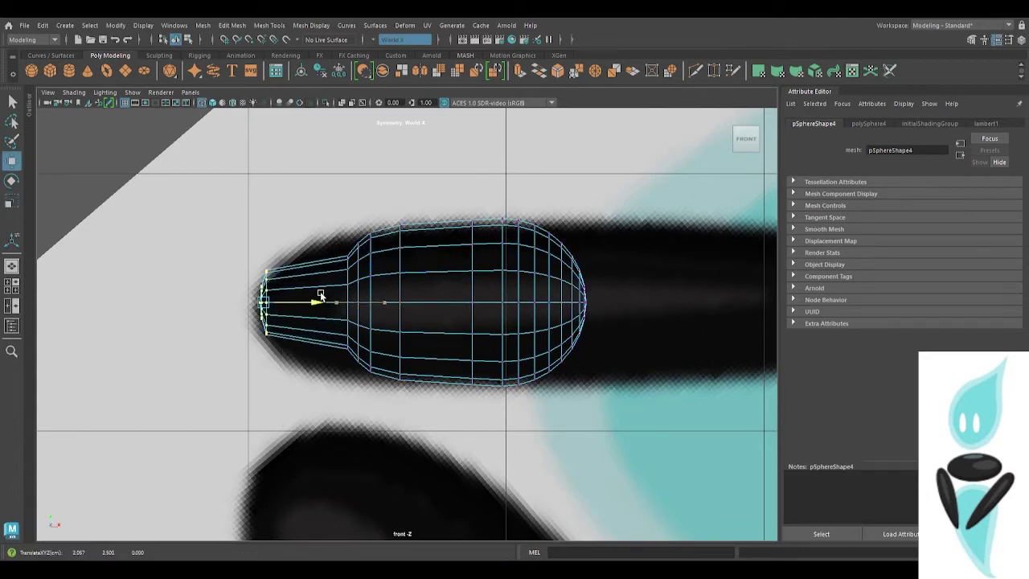
{"action": "left_click_drag", "start_coordinate": [354, 234], "coordinate": [333, 378]}
{"action": "left_click_drag", "start_coordinate": [396, 299], "coordinate": [331, 293]}
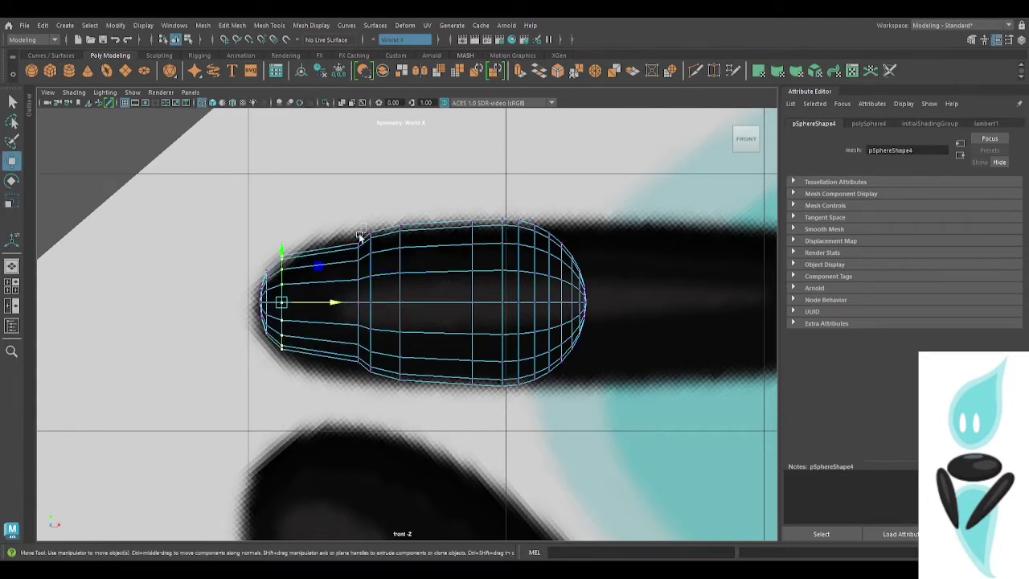
Space the next three vertex columns along the curve leading from the arm's rounded end to its widest part.
{"action": "left_click_drag", "start_coordinate": [406, 305], "coordinate": [355, 301]}
{"action": "left_click_drag", "start_coordinate": [392, 229], "coordinate": [337, 379]}
{"action": "left_click_drag", "start_coordinate": [422, 300], "coordinate": [416, 297]}
{"action": "left_click_drag", "start_coordinate": [438, 213], "coordinate": [389, 402]}
{"action": "left_click_drag", "start_coordinate": [452, 302], "coordinate": [474, 297]}
{"action": "left_click_drag", "start_coordinate": [633, 203], "coordinate": [496, 392]}
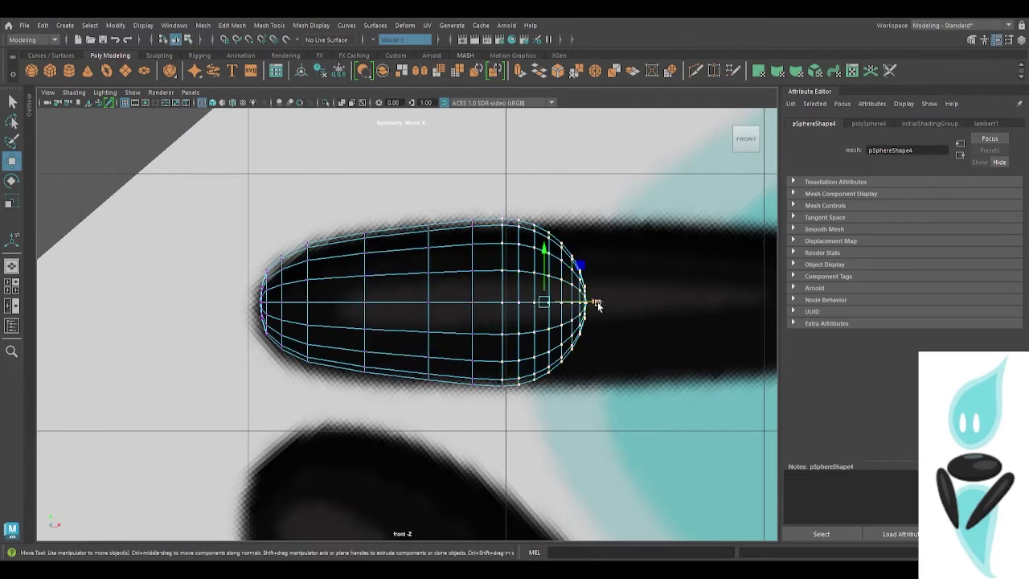
{"action": "left_click_drag", "start_coordinate": [597, 305], "coordinate": [629, 305]}
{"action": "left_click_drag", "start_coordinate": [684, 200], "coordinate": [548, 392]}
{"action": "left_click_drag", "start_coordinate": [641, 305], "coordinate": [709, 310]}
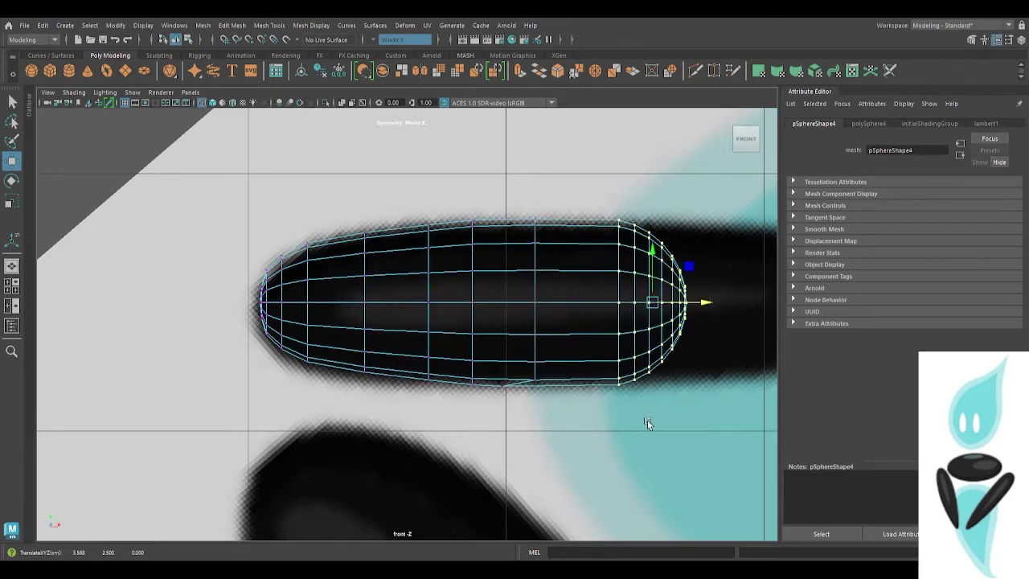
{"action": "key", "text": "ctrl+z"}
{"action": "key", "text": "ctrl+z"}
{"action": "key", "text": "ctrl+z"}
Extend the other half of the mesh by moving its vertex columns progressively along the arm's middle toward the pointed end.
{"action": "left_click_drag", "start_coordinate": [599, 303], "coordinate": [630, 303]}
{"action": "left_click_drag", "start_coordinate": [705, 182], "coordinate": [541, 412]}
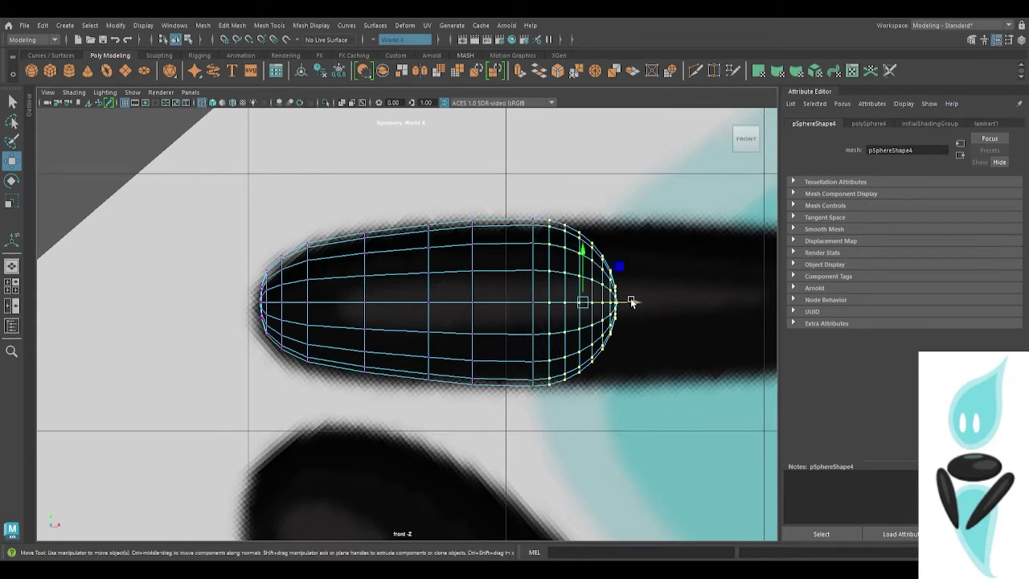
{"action": "left_click_drag", "start_coordinate": [632, 301], "coordinate": [683, 303]}
{"action": "middle_click_drag", "start_coordinate": [675, 441], "coordinate": [414, 449], "text": "alt"}
{"action": "left_click_drag", "start_coordinate": [512, 184], "coordinate": [346, 414]}
{"action": "left_click_drag", "start_coordinate": [433, 310], "coordinate": [499, 328]}
{"action": "left_click_drag", "start_coordinate": [591, 181], "coordinate": [426, 448]}
{"action": "left_click_drag", "start_coordinate": [501, 312], "coordinate": [563, 327]}
Move the remaining vertex columns outward one group at a time to follow the arm's tapering section.
{"action": "left_click_drag", "start_coordinate": [608, 208], "coordinate": [507, 425]}
{"action": "left_click_drag", "start_coordinate": [579, 312], "coordinate": [657, 331]}
{"action": "left_click_drag", "start_coordinate": [702, 192], "coordinate": [592, 391]}
{"action": "left_click_drag", "start_coordinate": [653, 311], "coordinate": [712, 313]}
{"action": "left_click_drag", "start_coordinate": [743, 225], "coordinate": [661, 370]}
{"action": "left_click_drag", "start_coordinate": [720, 311], "coordinate": [776, 313]}
Pull the last vertex ring together with the pole vertex close to the reference arm's pointed tip.
{"action": "middle_click_drag", "start_coordinate": [640, 381], "coordinate": [310, 343], "text": "alt"}
{"action": "scroll", "coordinate": [314, 342], "scroll_direction": "up", "scroll_amount": 4}
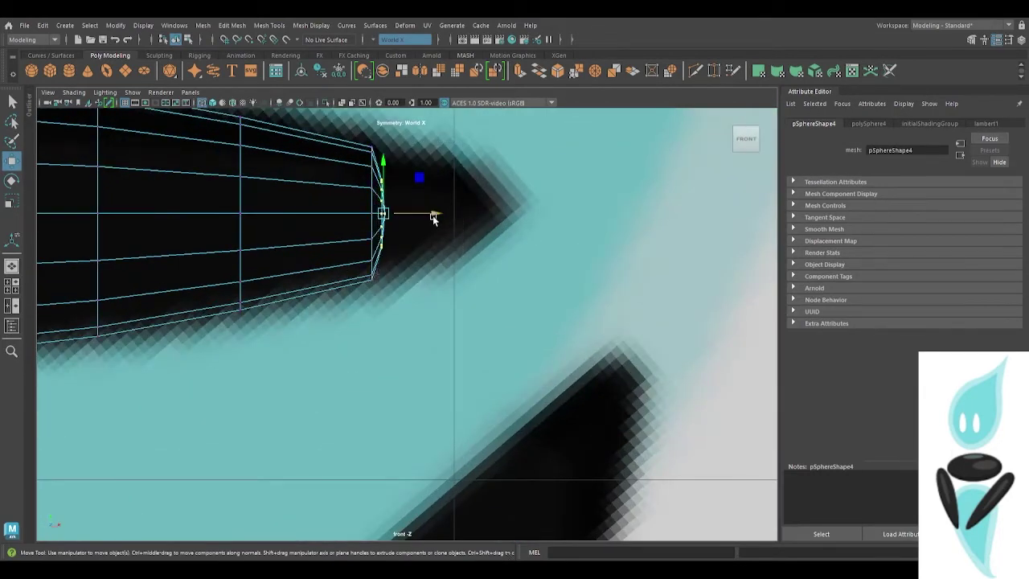
{"action": "left_click_drag", "start_coordinate": [434, 217], "coordinate": [523, 218]}
{"action": "key", "text": "F8"}
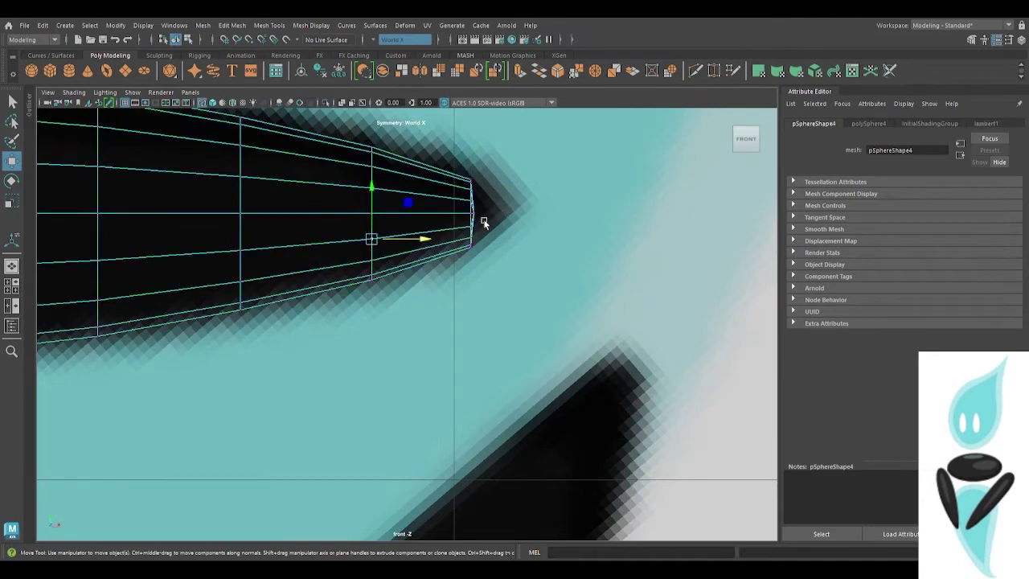
Move the pole vertex out into the arm's pointed tip and turn on the smooth mesh preview.
{"action": "middle_click_drag", "start_coordinate": [484, 222], "coordinate": [482, 369], "text": "alt"}
{"action": "scroll", "coordinate": [483, 370], "scroll_direction": "up", "scroll_amount": 3}
{"action": "left_click", "coordinate": [470, 358]}
{"action": "left_click_drag", "start_coordinate": [517, 359], "coordinate": [546, 359]}
{"action": "key", "text": "3"}
{"action": "scroll", "coordinate": [407, 359], "scroll_direction": "down", "scroll_amount": 9}
{"action": "middle_click_drag", "start_coordinate": [266, 359], "coordinate": [547, 346], "text": "alt"}
{"action": "scroll", "coordinate": [537, 313], "scroll_direction": "up", "scroll_amount": 1}
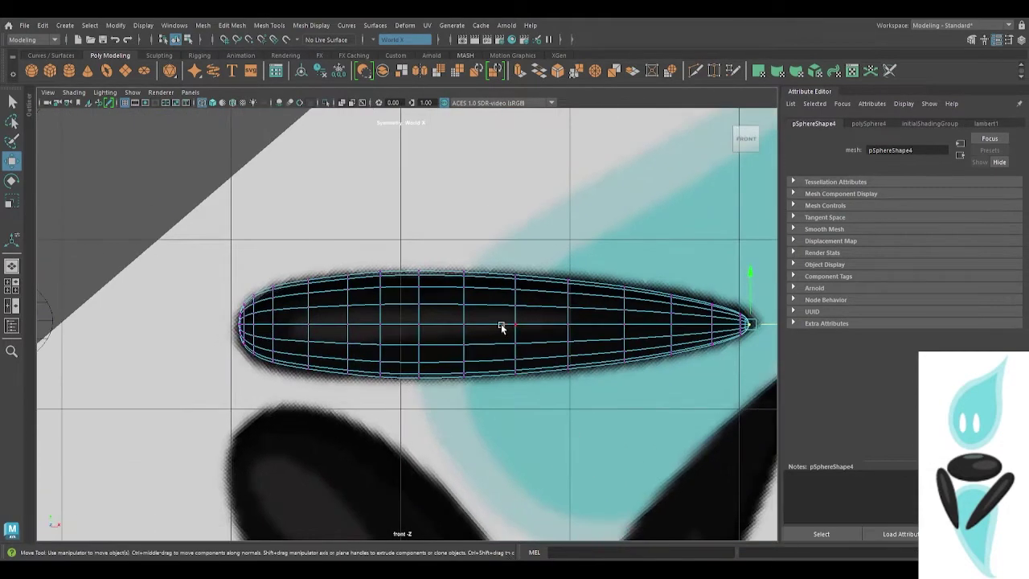
Shift the vertex columns at the arm's rounded end in successive groups to match the reference outline.
{"action": "left_click_drag", "start_coordinate": [199, 369], "coordinate": [199, 368]}
{"action": "left_click", "coordinate": [367, 329]}
{"action": "key", "text": "ctrl+z"}
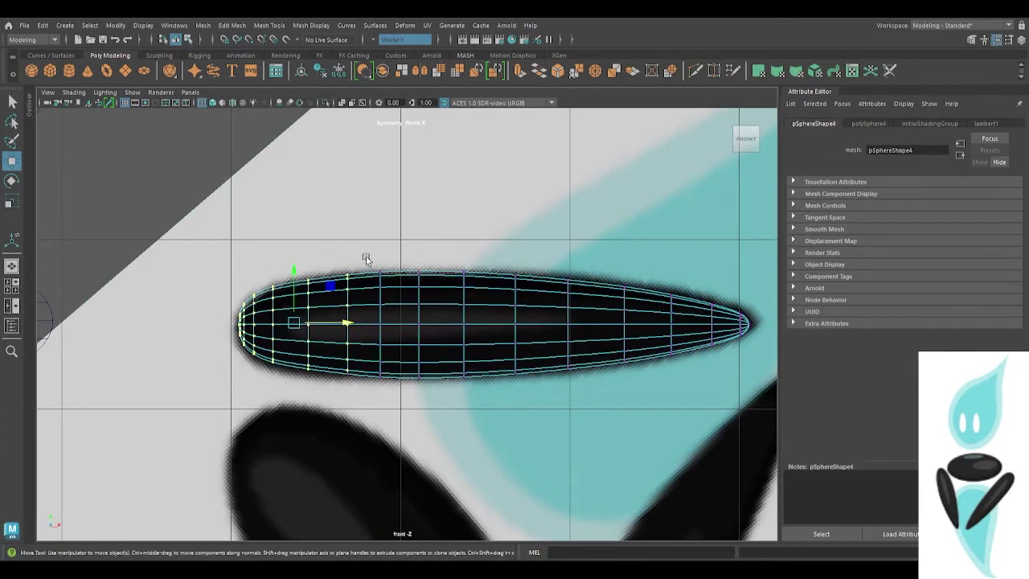
{"action": "left_click_drag", "start_coordinate": [352, 325], "coordinate": [340, 348]}
{"action": "left_click_drag", "start_coordinate": [312, 257], "coordinate": [212, 386]}
{"action": "left_click_drag", "start_coordinate": [314, 326], "coordinate": [320, 325]}
{"action": "left_click_drag", "start_coordinate": [279, 234], "coordinate": [215, 381]}
{"action": "left_click_drag", "start_coordinate": [298, 325], "coordinate": [303, 328]}
{"action": "scroll", "coordinate": [304, 330], "scroll_direction": "up", "scroll_amount": 3}
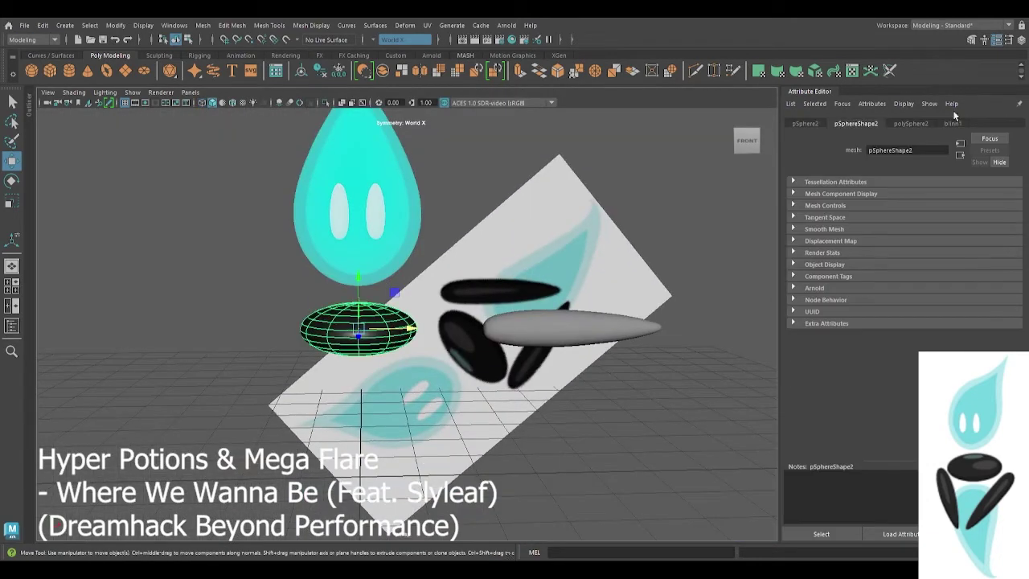
Rename the body disc's Blinn material to black and assign it to the arm.
{"action": "left_click", "coordinate": [952, 123]}
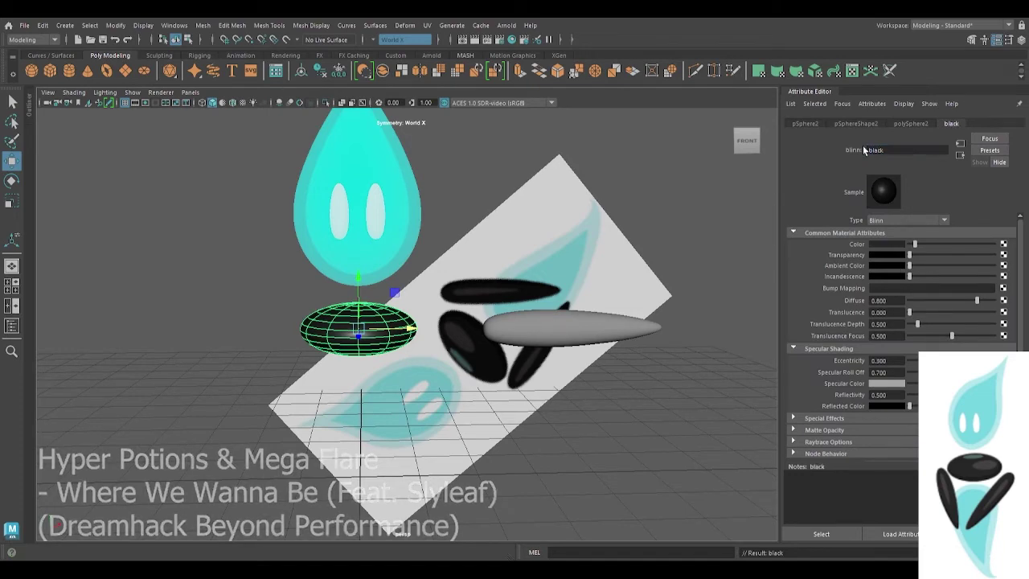
{"action": "left_click", "coordinate": [553, 336]}
{"action": "left_click_drag", "start_coordinate": [673, 410], "coordinate": [656, 425], "text": "alt"}
Move the arm beside the body disc and scale it down to suit the body's size.
{"action": "key", "text": "q"}
{"action": "key", "text": "w"}
{"action": "left_click_drag", "start_coordinate": [603, 325], "coordinate": [565, 345]}
{"action": "key", "text": "r"}
{"action": "left_click_drag", "start_coordinate": [500, 331], "coordinate": [488, 331]}
Mirror the arm to the opposite side of the body disc.
{"action": "left_click", "coordinate": [387, 76]}
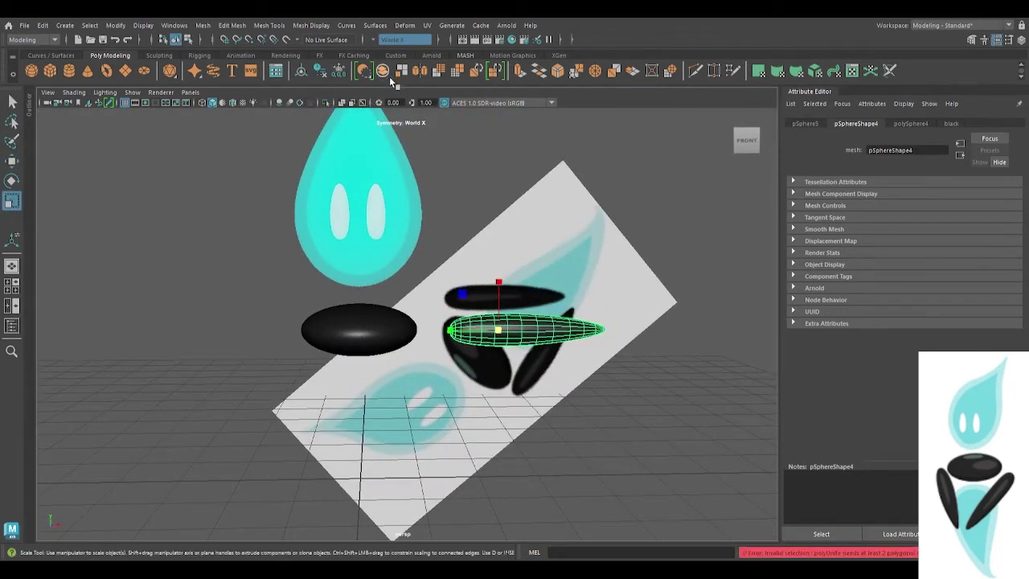
{"action": "left_click", "coordinate": [421, 75]}
{"action": "left_click", "coordinate": [282, 249]}
Delete the reference picture plane from the scene.
{"action": "scroll", "coordinate": [362, 386], "scroll_direction": "down", "scroll_amount": 5}
{"action": "mouse_move", "coordinate": [367, 406]}
{"action": "left_mouse_down", "text": "alt"}
{"action": "mouse_move", "coordinate": [365, 378]}
{"action": "mouse_move", "coordinate": [369, 394]}
{"action": "left_mouse_up", "text": "alt"}
{"action": "left_click", "coordinate": [469, 292]}
{"action": "key", "text": "Delete"}
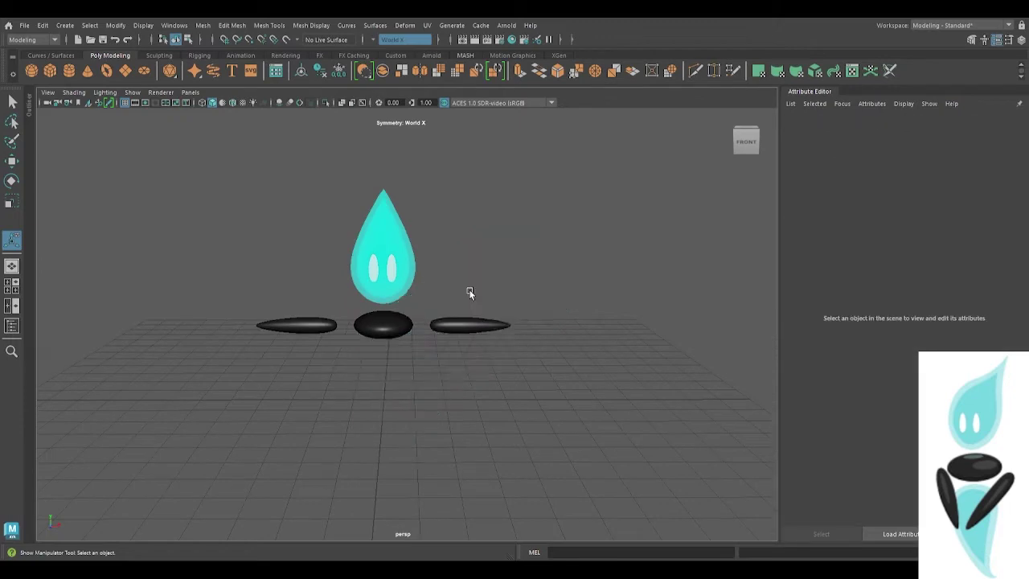
Select the head, eyes, body disc and both arms together and raise them well above the grid.
{"action": "scroll", "coordinate": [469, 291], "scroll_direction": "down", "scroll_amount": 2}
{"action": "left_click_drag", "start_coordinate": [480, 381], "coordinate": [481, 368], "text": "alt"}
{"action": "left_click_drag", "start_coordinate": [606, 209], "coordinate": [153, 373]}
{"action": "key", "text": "w"}
{"action": "left_click_drag", "start_coordinate": [388, 209], "coordinate": [414, 113]}
Try to combine the drop head and the eyes into one mesh.
{"action": "left_click_drag", "start_coordinate": [519, 250], "coordinate": [234, 219], "text": "shift"}
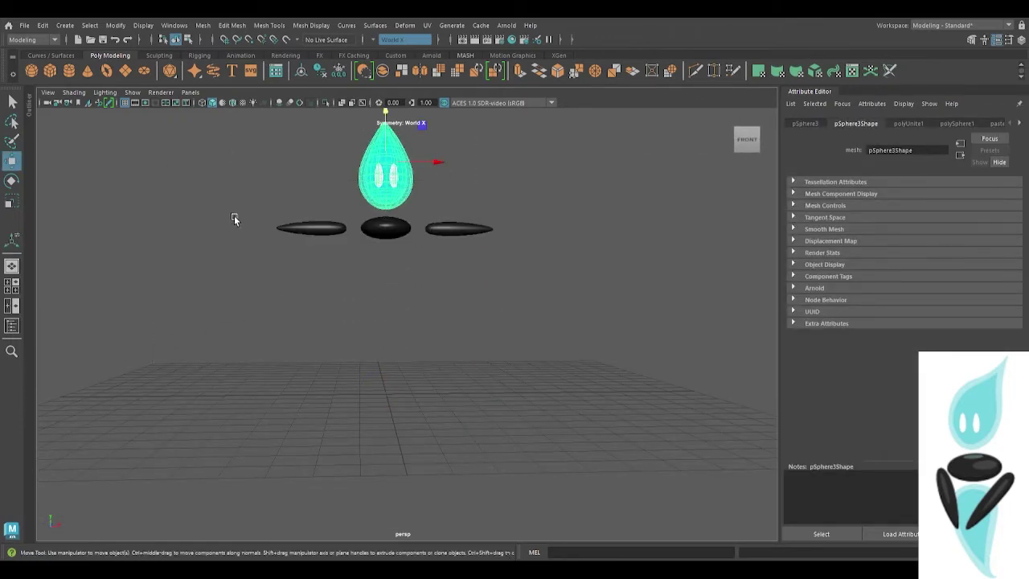
{"action": "left_click", "coordinate": [382, 75]}
{"action": "left_click", "coordinate": [299, 146]}
{"action": "left_click_drag", "start_coordinate": [531, 177], "coordinate": [408, 201], "text": "alt"}
{"action": "left_click", "coordinate": [409, 186]}
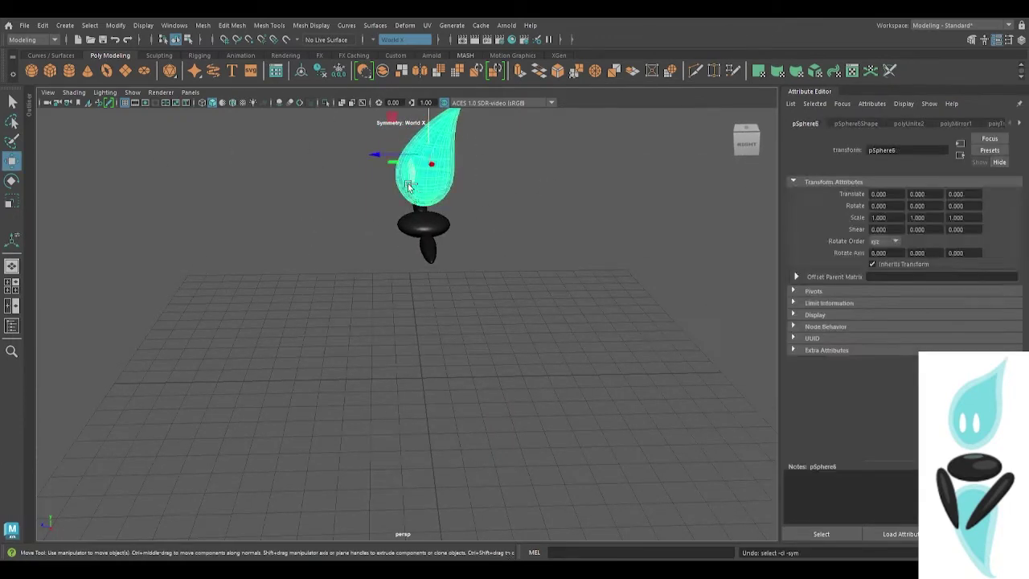
{"action": "key", "text": "ctrl+z"}
{"action": "key", "text": "ctrl+z"}
{"action": "key", "text": "ctrl+z"}
Rename the eyes' Lambert material to White and raise its incandescence to full white.
{"action": "scroll", "coordinate": [362, 225], "scroll_direction": "up", "scroll_amount": 3}
{"action": "middle_click_drag", "start_coordinate": [354, 217], "coordinate": [361, 344], "text": "alt"}
{"action": "scroll", "coordinate": [368, 225], "scroll_direction": "up", "scroll_amount": 5}
{"action": "left_click", "coordinate": [415, 250]}
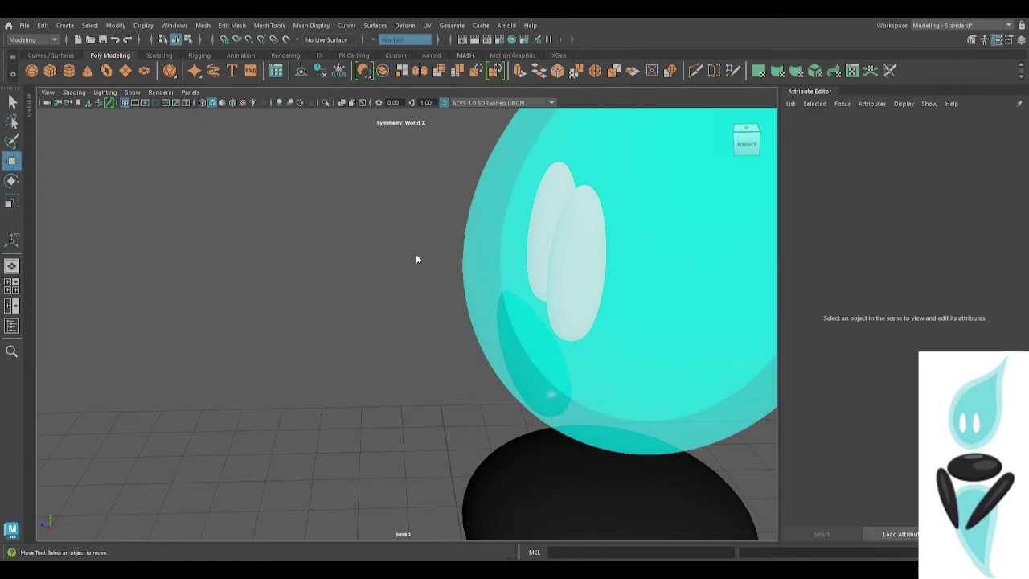
{"action": "left_click", "coordinate": [547, 243]}
{"action": "key", "text": "4"}
{"action": "left_click", "coordinate": [544, 242]}
{"action": "key", "text": "5"}
{"action": "left_click", "coordinate": [923, 124]}
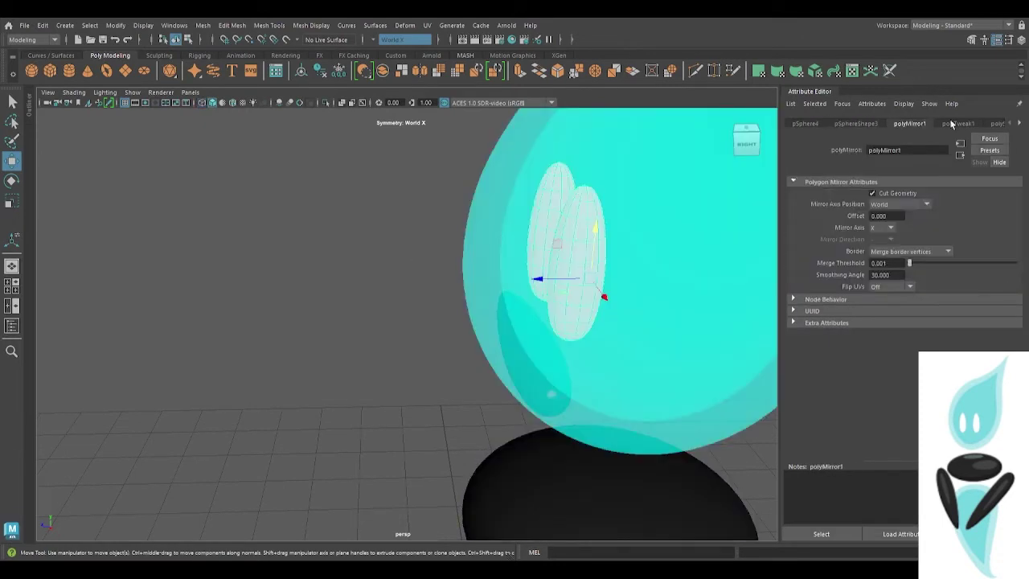
{"action": "left_click", "coordinate": [956, 124]}
{"action": "left_click", "coordinate": [995, 123]}
{"action": "left_click", "coordinate": [984, 124]}
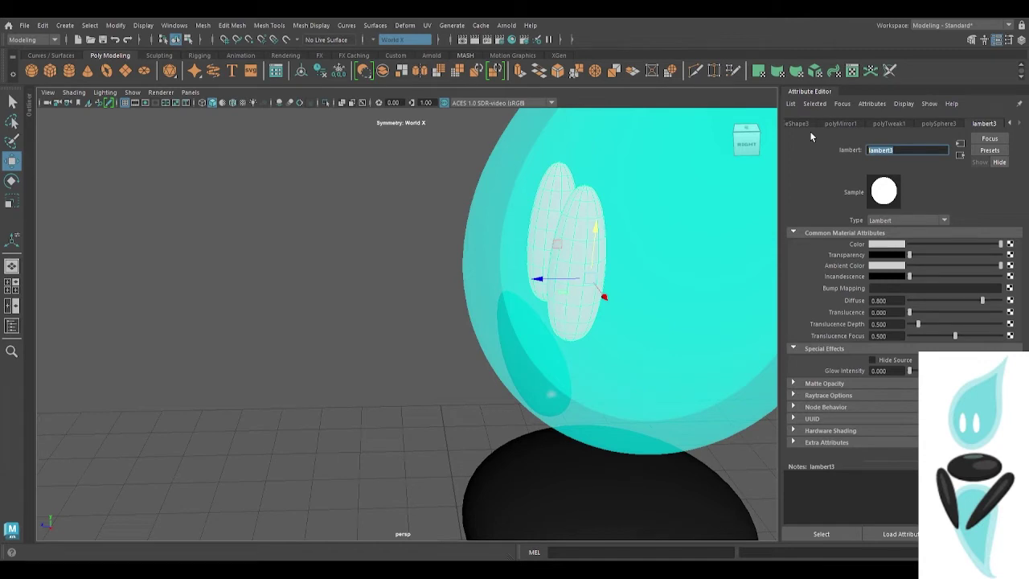
{"action": "type", "text": "White"}
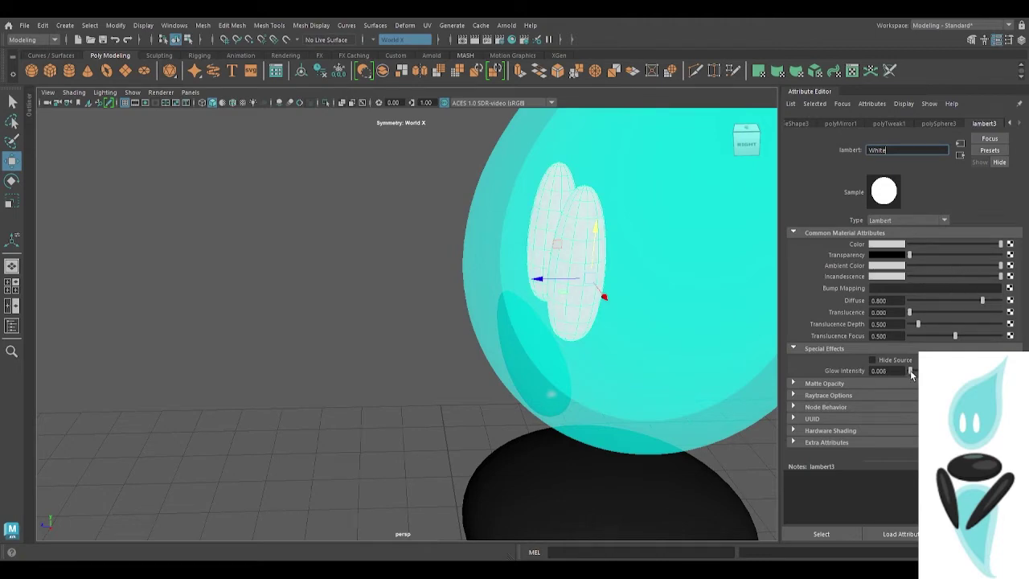
Examine the drop head's nested layers and the eyes from several angles, in wireframe and shaded display.
{"action": "left_click", "coordinate": [300, 224]}
{"action": "mouse_move", "coordinate": [462, 255]}
{"action": "left_mouse_down", "text": "alt"}
{"action": "mouse_move", "coordinate": [404, 258]}
{"action": "mouse_move", "coordinate": [456, 240]}
{"action": "mouse_move", "coordinate": [475, 265]}
{"action": "mouse_move", "coordinate": [483, 254]}
{"action": "left_mouse_up", "text": "alt"}
{"action": "key", "text": "4"}
{"action": "left_click", "coordinate": [580, 273]}
{"action": "key", "text": "5"}
{"action": "left_click_drag", "start_coordinate": [570, 310], "coordinate": [605, 300]}
{"action": "left_click_drag", "start_coordinate": [567, 307], "coordinate": [566, 288], "text": "alt"}
{"action": "left_click_drag", "start_coordinate": [555, 239], "coordinate": [597, 269]}
{"action": "left_click", "coordinate": [596, 263]}
{"action": "left_click_drag", "start_coordinate": [535, 236], "coordinate": [458, 240], "text": "alt"}
{"action": "scroll", "coordinate": [456, 237], "scroll_direction": "down", "scroll_amount": 6}
{"action": "left_click_drag", "start_coordinate": [582, 271], "coordinate": [510, 298], "text": "alt"}
{"action": "left_click", "coordinate": [509, 264]}
{"action": "key", "text": "r"}
{"action": "left_click_drag", "start_coordinate": [560, 252], "coordinate": [560, 228], "text": "alt"}
{"action": "left_click", "coordinate": [562, 231]}
Rename the pasted Lambert material of the drop head's translucent shell to Outer.
{"action": "scroll", "coordinate": [573, 266], "scroll_direction": "up", "scroll_amount": 5}
{"action": "left_click_drag", "start_coordinate": [607, 315], "coordinate": [586, 300], "text": "alt"}
{"action": "left_click", "coordinate": [573, 291]}
{"action": "left_click", "coordinate": [608, 242]}
{"action": "left_click_drag", "start_coordinate": [591, 217], "coordinate": [573, 242], "text": "alt"}
{"action": "left_click", "coordinate": [573, 242]}
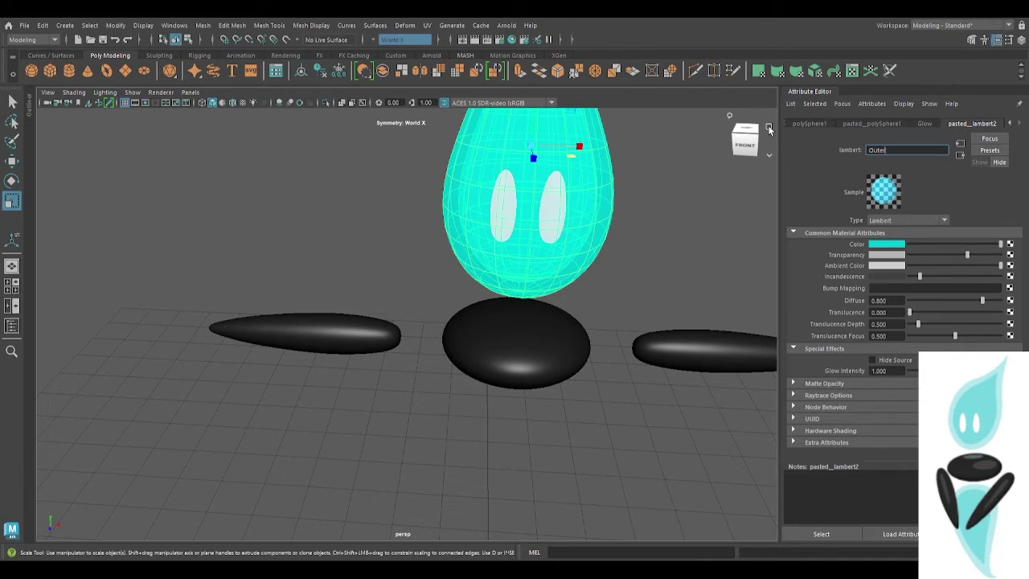
{"action": "type", "text": "w"}
{"action": "key", "text": "Return"}
{"action": "left_click", "coordinate": [684, 170]}
{"action": "left_click_drag", "start_coordinate": [682, 218], "coordinate": [553, 378], "text": "alt"}
{"action": "left_click", "coordinate": [554, 362]}
{"action": "key", "text": "w"}
{"action": "left_click", "coordinate": [515, 421]}
{"action": "left_click", "coordinate": [574, 358]}
{"action": "left_click_drag", "start_coordinate": [614, 358], "coordinate": [512, 406]}
{"action": "left_click", "coordinate": [601, 381]}
{"action": "middle_click_drag", "start_coordinate": [512, 406], "coordinate": [488, 370], "text": "alt"}
Create a polygon sphere, place it below the body disc and set its axis and height subdivisions to 12.
{"action": "left_click", "coordinate": [31, 71]}
{"action": "scroll", "coordinate": [558, 511], "scroll_direction": "down", "scroll_amount": 2}
{"action": "left_click_drag", "start_coordinate": [424, 468], "coordinate": [407, 342]}
{"action": "left_click", "coordinate": [910, 124]}
{"action": "left_click_drag", "start_coordinate": [885, 232], "coordinate": [860, 226]}
{"action": "type", "text": "12"}
{"action": "key", "text": "Return"}
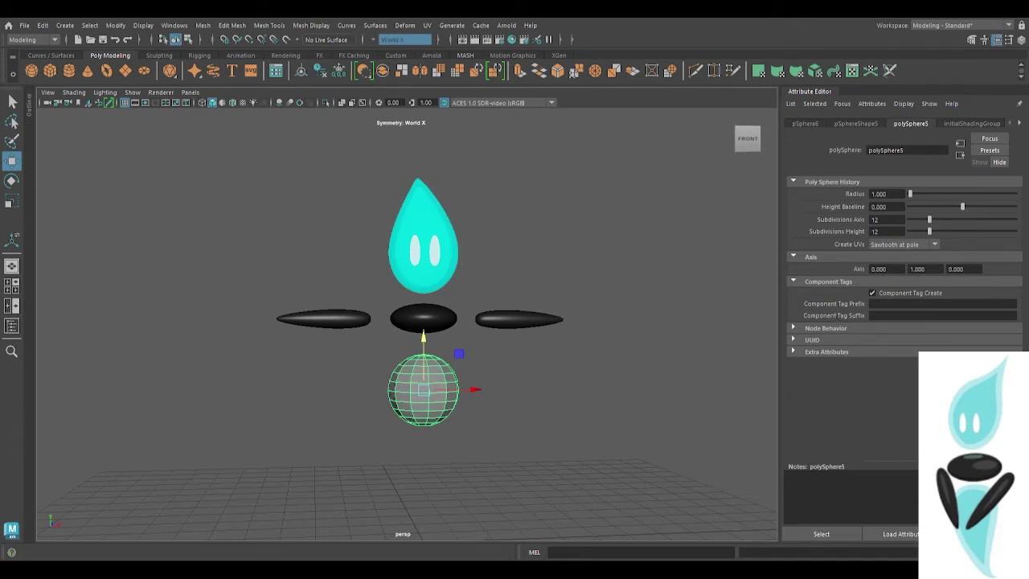
{"action": "scroll", "coordinate": [479, 218], "scroll_direction": "up", "scroll_amount": 5}
{"action": "middle_click_drag", "start_coordinate": [498, 466], "coordinate": [499, 315]}
{"action": "key", "text": "ctrl+z"}
{"action": "middle_click_drag", "start_coordinate": [658, 440], "coordinate": [621, 308], "text": "alt"}
{"action": "scroll", "coordinate": [621, 308], "scroll_direction": "down", "scroll_amount": 5}
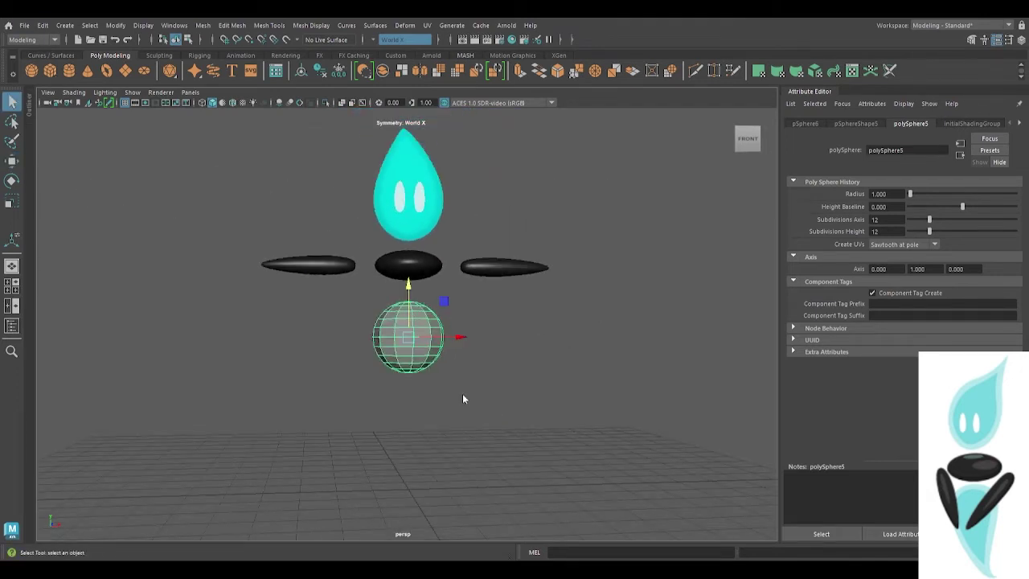
{"action": "key", "text": "w"}
{"action": "scroll", "coordinate": [503, 327], "scroll_direction": "up", "scroll_amount": 3}
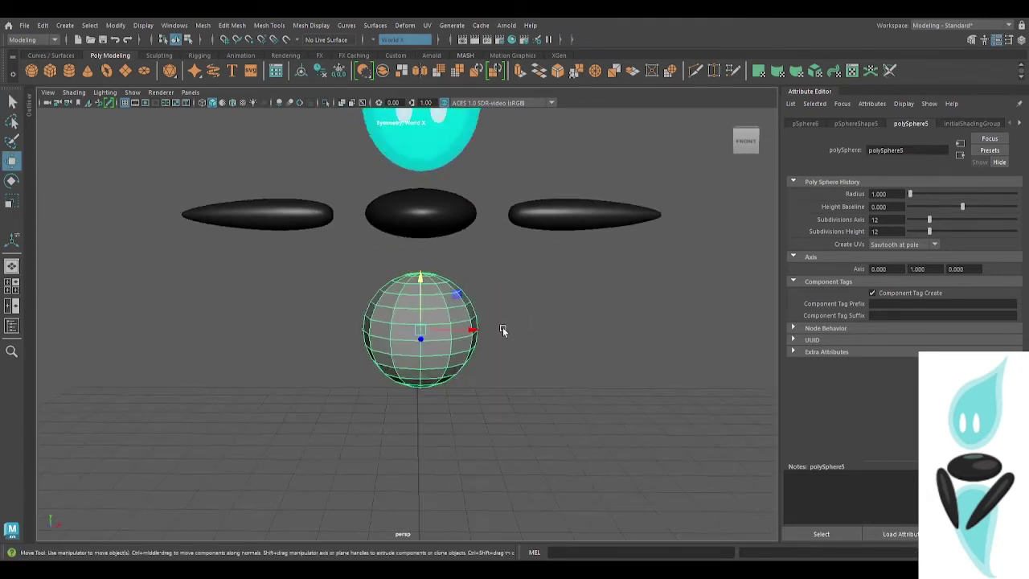
Show the side view in wireframe and move the sphere slightly up toward the body disc.
{"action": "key", "text": "3"}
{"action": "left_click_drag", "start_coordinate": [530, 328], "coordinate": [532, 307], "text": "alt"}
{"action": "key", "text": "space"}
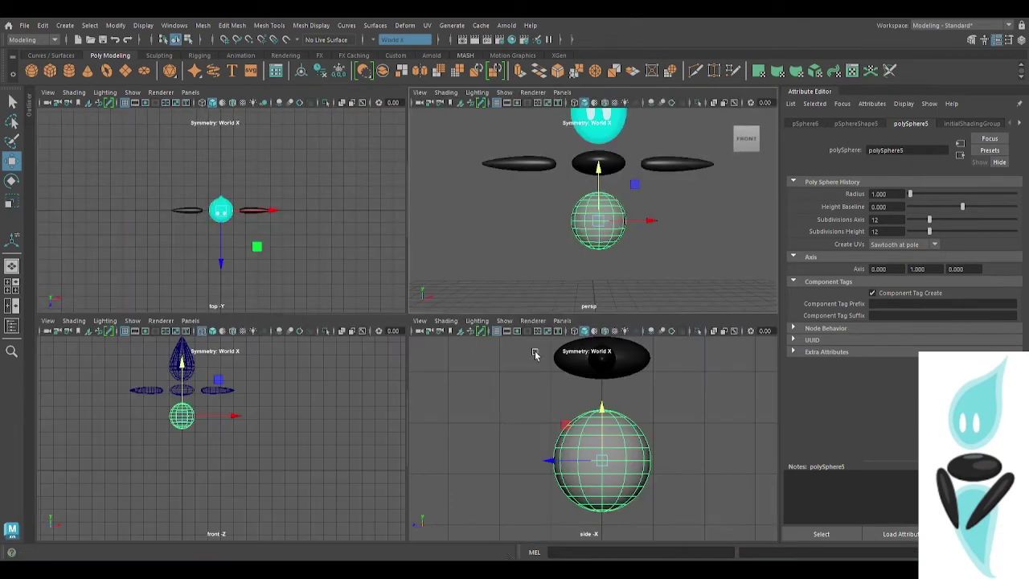
{"action": "key", "text": "space"}
{"action": "key", "text": "4"}
{"action": "left_click_drag", "start_coordinate": [425, 318], "coordinate": [425, 310]}
Stretch the sphere's lower half by moving its lower vertex rows down in three successively smaller groups.
{"action": "key", "text": "F11"}
{"action": "left_click_drag", "start_coordinate": [591, 346], "coordinate": [265, 510]}
{"action": "left_click_drag", "start_coordinate": [424, 387], "coordinate": [425, 404]}
{"action": "left_click_drag", "start_coordinate": [544, 429], "coordinate": [295, 508]}
{"action": "left_click_drag", "start_coordinate": [426, 415], "coordinate": [427, 431]}
{"action": "left_click_drag", "start_coordinate": [521, 464], "coordinate": [347, 528]}
{"action": "left_click_drag", "start_coordinate": [426, 440], "coordinate": [429, 466]}
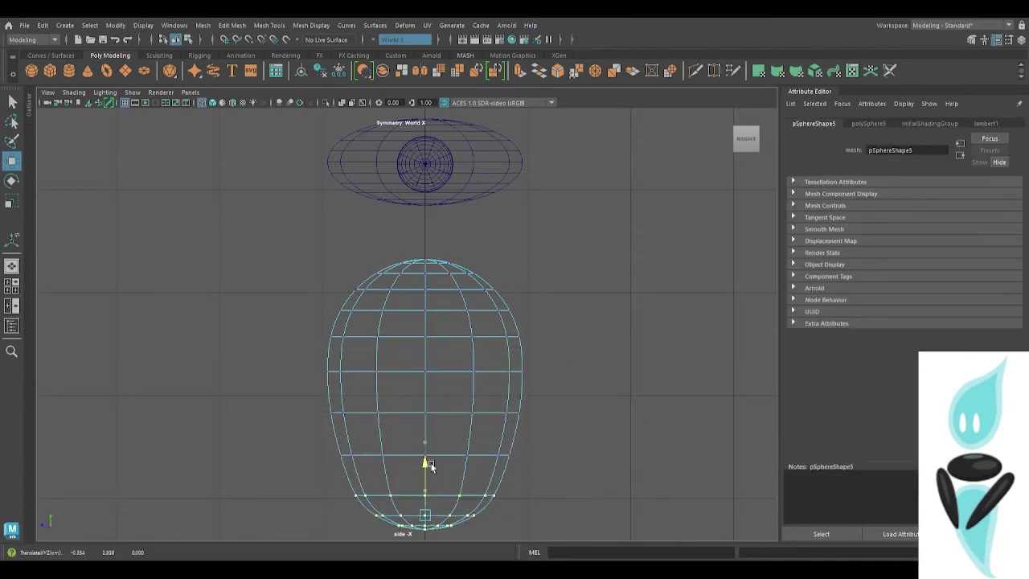
Pull the bottom vertex rows and the pole vertex further down to form a pointed lower end.
{"action": "middle_click_drag", "start_coordinate": [458, 500], "coordinate": [475, 389], "text": "alt"}
{"action": "left_click_drag", "start_coordinate": [528, 394], "coordinate": [358, 449]}
{"action": "left_click_drag", "start_coordinate": [442, 367], "coordinate": [442, 388]}
{"action": "left_click_drag", "start_coordinate": [540, 436], "coordinate": [379, 473]}
{"action": "left_click_drag", "start_coordinate": [443, 394], "coordinate": [449, 463]}
{"action": "left_click", "coordinate": [458, 467]}
{"action": "left_click", "coordinate": [444, 468]}
Lengthen the pointed end by lowering its last vertex rows and even out the row spacing above them.
{"action": "left_click_drag", "start_coordinate": [518, 447], "coordinate": [382, 518]}
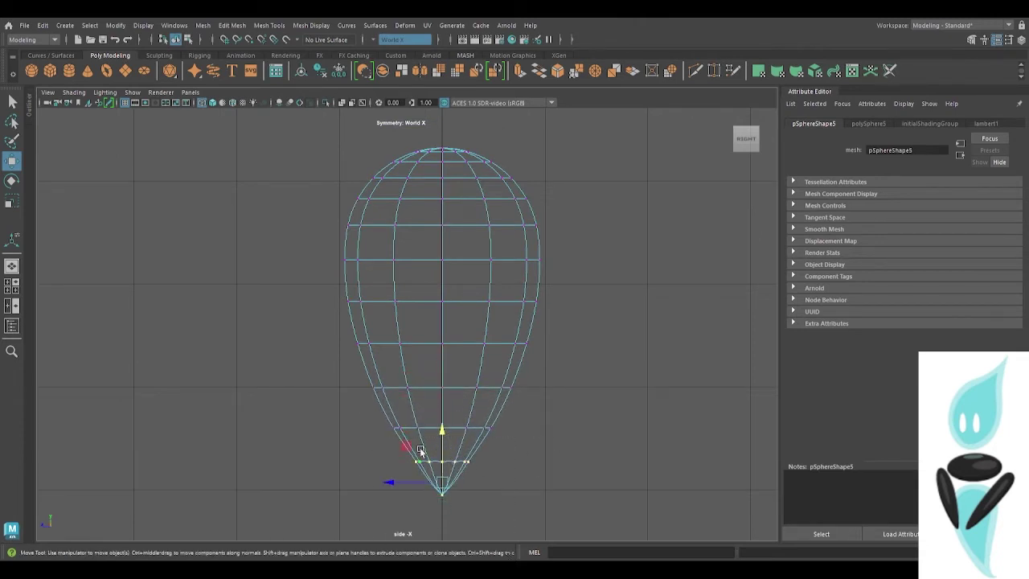
{"action": "left_click_drag", "start_coordinate": [443, 435], "coordinate": [443, 452]}
{"action": "left_click_drag", "start_coordinate": [549, 411], "coordinate": [375, 537]}
{"action": "left_click_drag", "start_coordinate": [445, 431], "coordinate": [446, 447]}
{"action": "left_click_drag", "start_coordinate": [534, 373], "coordinate": [360, 410]}
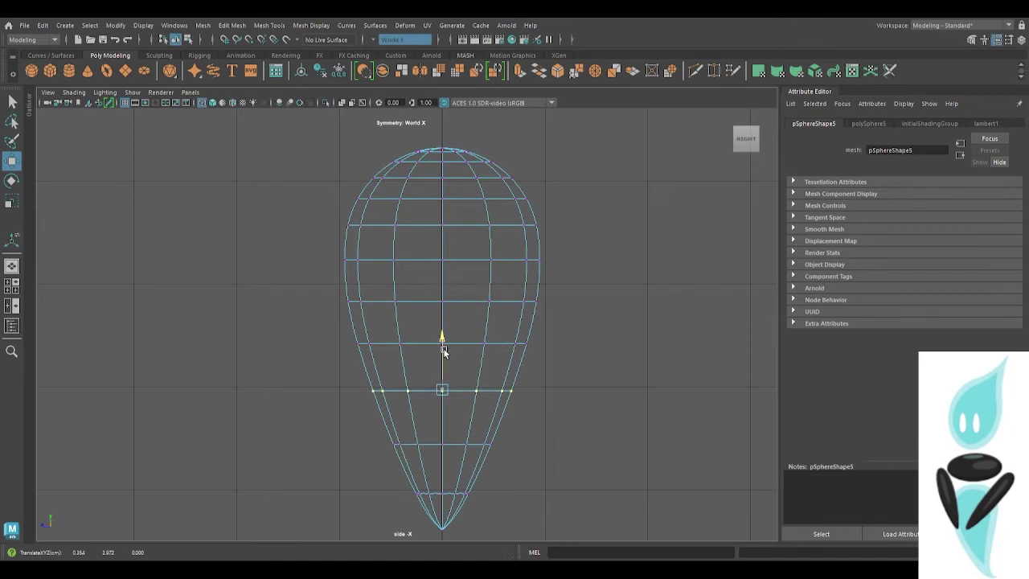
Shift the lower vertex rows sideways in successively smaller groups to start bending the lower body into a curve.
{"action": "left_click_drag", "start_coordinate": [395, 423], "coordinate": [400, 424]}
{"action": "left_click_drag", "start_coordinate": [586, 324], "coordinate": [338, 537]}
{"action": "left_click_drag", "start_coordinate": [393, 440], "coordinate": [401, 441]}
{"action": "left_click_drag", "start_coordinate": [568, 368], "coordinate": [270, 532]}
{"action": "left_click_drag", "start_coordinate": [404, 468], "coordinate": [413, 470]}
{"action": "left_click_drag", "start_coordinate": [543, 434], "coordinate": [378, 527]}
{"action": "left_click_drag", "start_coordinate": [415, 472], "coordinate": [435, 472]}
{"action": "key", "text": "ctrl+z"}
Move the bottom vertex rows and the pole vertex further sideways and down to curl the pointed tip.
{"action": "left_click_drag", "start_coordinate": [575, 427], "coordinate": [354, 552]}
{"action": "left_click_drag", "start_coordinate": [410, 492], "coordinate": [452, 519]}
{"action": "mouse_move", "coordinate": [527, 509]}
{"action": "left_mouse_down"}
{"action": "mouse_move", "coordinate": [465, 547]}
{"action": "mouse_move", "coordinate": [483, 537]}
{"action": "left_mouse_up"}
{"action": "mouse_move", "coordinate": [574, 468]}
{"action": "left_mouse_down"}
{"action": "mouse_move", "coordinate": [382, 517]}
{"action": "mouse_move", "coordinate": [380, 539]}
{"action": "left_mouse_up"}
{"action": "mouse_move", "coordinate": [466, 481]}
{"action": "left_mouse_down"}
{"action": "mouse_move", "coordinate": [457, 480]}
{"action": "mouse_move", "coordinate": [469, 488]}
{"action": "left_mouse_up"}
{"action": "left_click_drag", "start_coordinate": [556, 515], "coordinate": [482, 547]}
{"action": "left_click_drag", "start_coordinate": [496, 508], "coordinate": [507, 522]}
Rotate the lower vertex rows one at a time so they follow the curve of the tail.
{"action": "scroll", "coordinate": [562, 512], "scroll_direction": "down", "scroll_amount": 1}
{"action": "middle_click_drag", "start_coordinate": [562, 511], "coordinate": [542, 420], "text": "alt"}
{"action": "left_click_drag", "start_coordinate": [514, 415], "coordinate": [437, 369]}
{"action": "key", "text": "e"}
{"action": "key", "text": "w"}
{"action": "left_click_drag", "start_coordinate": [538, 322], "coordinate": [400, 354]}
{"action": "key", "text": "e"}
{"action": "left_click_drag", "start_coordinate": [420, 320], "coordinate": [409, 323]}
{"action": "left_click_drag", "start_coordinate": [574, 262], "coordinate": [351, 322]}
{"action": "left_click_drag", "start_coordinate": [409, 268], "coordinate": [399, 268]}
Rotate two middle vertex rows of the lower body to follow the bend and nudge the second one.
{"action": "key", "text": "w"}
{"action": "left_click_drag", "start_coordinate": [561, 218], "coordinate": [334, 282]}
{"action": "key", "text": "e"}
{"action": "left_click_drag", "start_coordinate": [400, 215], "coordinate": [394, 217]}
{"action": "key", "text": "w"}
{"action": "left_click_drag", "start_coordinate": [540, 187], "coordinate": [384, 182]}
{"action": "key", "text": "e"}
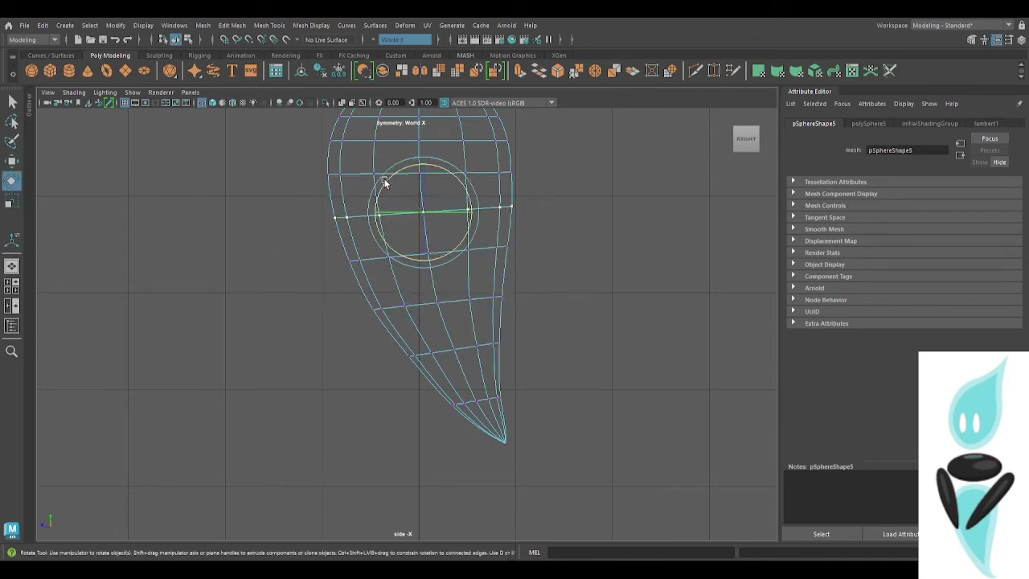
{"action": "middle_click_drag", "start_coordinate": [567, 355], "coordinate": [572, 404], "text": "alt"}
{"action": "key", "text": "w"}
{"action": "left_click_drag", "start_coordinate": [394, 227], "coordinate": [393, 227]}
Lower the upper vertex rows slightly in progressively smaller groups to compress the rounded end of the lower body.
{"action": "middle_click_drag", "start_coordinate": [575, 138], "coordinate": [596, 189], "text": "alt"}
{"action": "left_click_drag", "start_coordinate": [579, 142], "coordinate": [314, 253]}
{"action": "left_click_drag", "start_coordinate": [445, 152], "coordinate": [446, 156]}
{"action": "left_click_drag", "start_coordinate": [573, 142], "coordinate": [349, 232]}
{"action": "left_click_drag", "start_coordinate": [446, 144], "coordinate": [445, 147]}
{"action": "left_click_drag", "start_coordinate": [618, 143], "coordinate": [343, 213]}
{"action": "left_click_drag", "start_coordinate": [447, 140], "coordinate": [447, 146]}
{"action": "left_click_drag", "start_coordinate": [538, 140], "coordinate": [349, 200]}
{"action": "left_click_drag", "start_coordinate": [448, 141], "coordinate": [449, 146]}
{"action": "left_click_drag", "start_coordinate": [550, 158], "coordinate": [415, 195]}
{"action": "left_click_drag", "start_coordinate": [447, 139], "coordinate": [448, 142]}
Select the pole vertex at the rounded end of the lower body and lower it slightly.
{"action": "middle_click_drag", "start_coordinate": [434, 224], "coordinate": [390, 356], "text": "alt"}
{"action": "scroll", "coordinate": [391, 355], "scroll_direction": "up", "scroll_amount": 6}
{"action": "left_click", "coordinate": [476, 333]}
{"action": "left_click", "coordinate": [391, 324]}
{"action": "left_click_drag", "start_coordinate": [389, 280], "coordinate": [389, 284]}
Shift the lower vertex rows sideways and down, and nudge the rows nearest the tip.
{"action": "scroll", "coordinate": [389, 285], "scroll_direction": "down", "scroll_amount": 10}
{"action": "middle_click_drag", "start_coordinate": [435, 432], "coordinate": [443, 340], "text": "alt"}
{"action": "scroll", "coordinate": [443, 340], "scroll_direction": "up", "scroll_amount": 5}
{"action": "left_click_drag", "start_coordinate": [562, 204], "coordinate": [354, 382]}
{"action": "left_click_drag", "start_coordinate": [414, 265], "coordinate": [435, 290]}
{"action": "left_click_drag", "start_coordinate": [435, 295], "coordinate": [436, 295]}
{"action": "left_click_drag", "start_coordinate": [564, 317], "coordinate": [447, 387]}
{"action": "left_click_drag", "start_coordinate": [494, 351], "coordinate": [496, 354]}
{"action": "left_click_drag", "start_coordinate": [540, 360], "coordinate": [492, 396]}
Rotate and reposition individual rows in the middle of the lower body to smooth the bend.
{"action": "middle_click_drag", "start_coordinate": [488, 261], "coordinate": [541, 314], "text": "alt"}
{"action": "key", "text": "e"}
{"action": "left_click_drag", "start_coordinate": [468, 255], "coordinate": [466, 257]}
{"action": "key", "text": "w"}
{"action": "left_click_drag", "start_coordinate": [466, 252], "coordinate": [469, 256]}
{"action": "left_click_drag", "start_coordinate": [595, 139], "coordinate": [382, 167]}
{"action": "key", "text": "e"}
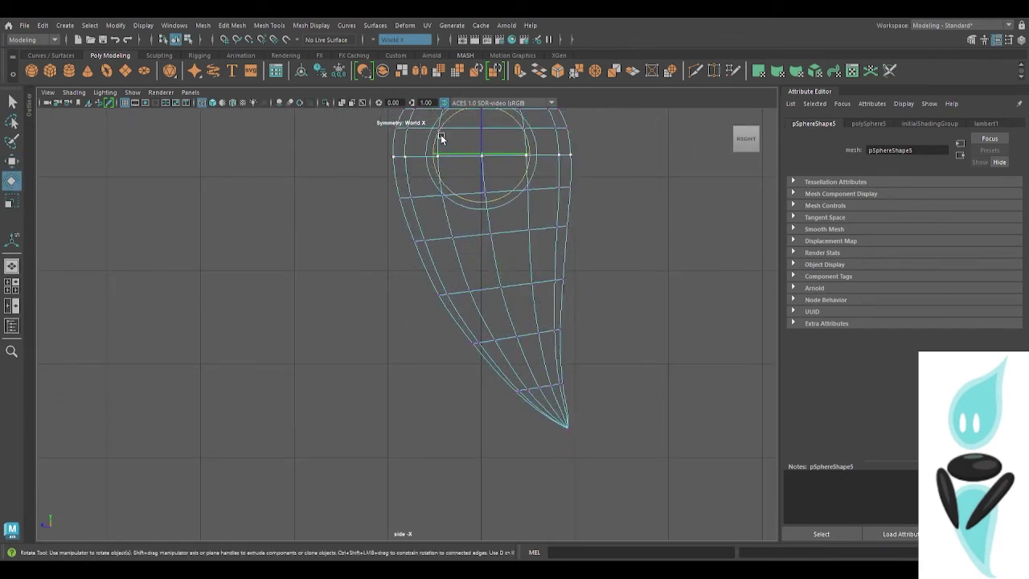
{"action": "double_click", "coordinate": [464, 223]}
{"action": "key", "text": "w"}
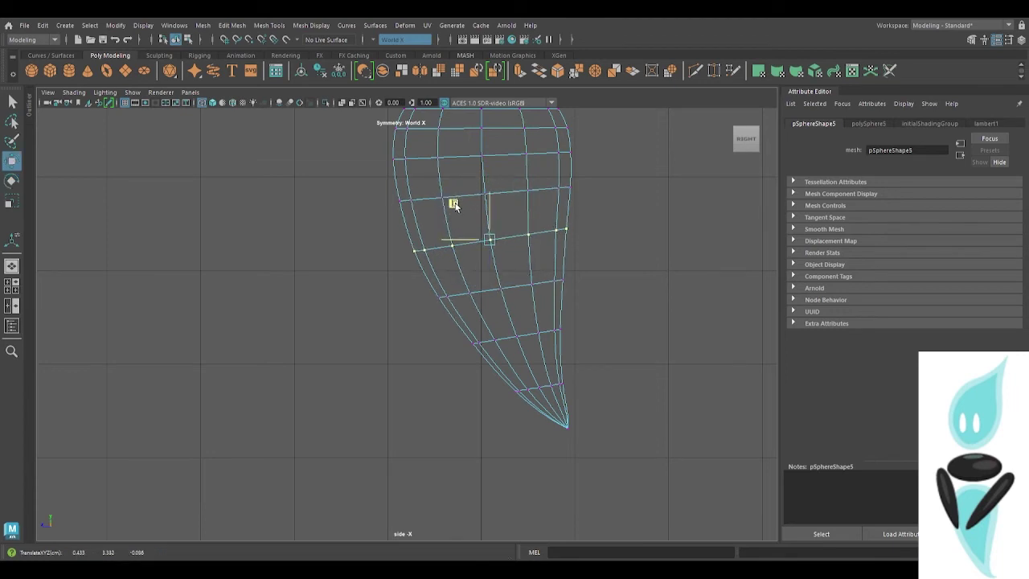
Nudge the tail rows sideways and lower a middle row to even out the spacing along the curve.
{"action": "left_click_drag", "start_coordinate": [620, 271], "coordinate": [425, 443]}
{"action": "left_click_drag", "start_coordinate": [468, 328], "coordinate": [470, 329]}
{"action": "left_click_drag", "start_coordinate": [581, 218], "coordinate": [402, 258]}
{"action": "left_click_drag", "start_coordinate": [453, 199], "coordinate": [453, 203]}
{"action": "middle_click_drag", "start_coordinate": [570, 253], "coordinate": [582, 379], "text": "alt"}
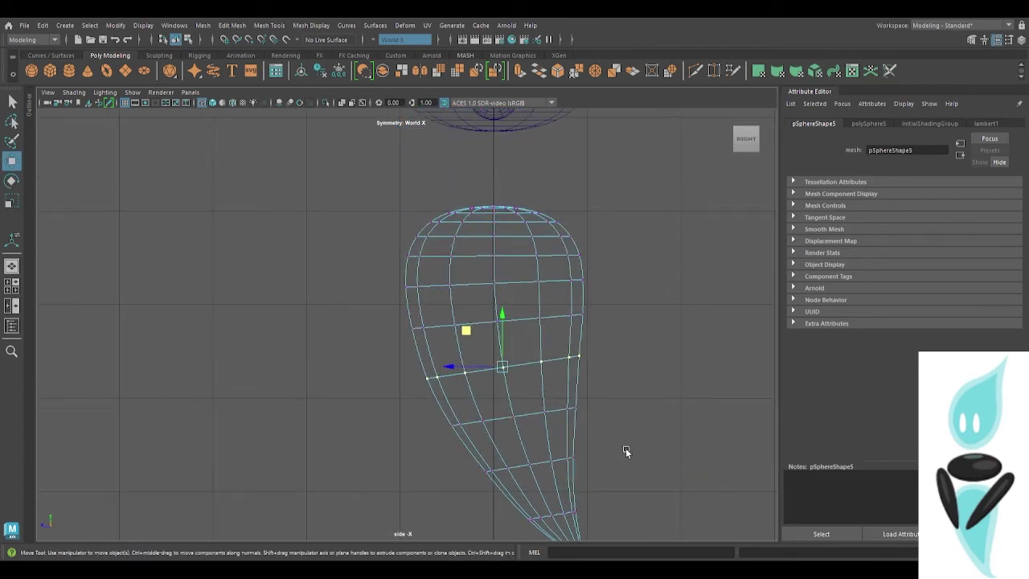
{"action": "middle_click_drag", "start_coordinate": [649, 443], "coordinate": [626, 363], "text": "alt"}
{"action": "left_click_drag", "start_coordinate": [576, 452], "coordinate": [521, 492]}
{"action": "mouse_move", "coordinate": [506, 434]}
{"action": "left_mouse_down"}
{"action": "mouse_move", "coordinate": [516, 451]}
{"action": "mouse_move", "coordinate": [509, 435]}
{"action": "left_mouse_up"}
Rotate the last vertex row above the tip and move the tip's pole vertex slightly outward and down.
{"action": "left_click_drag", "start_coordinate": [601, 401], "coordinate": [478, 439]}
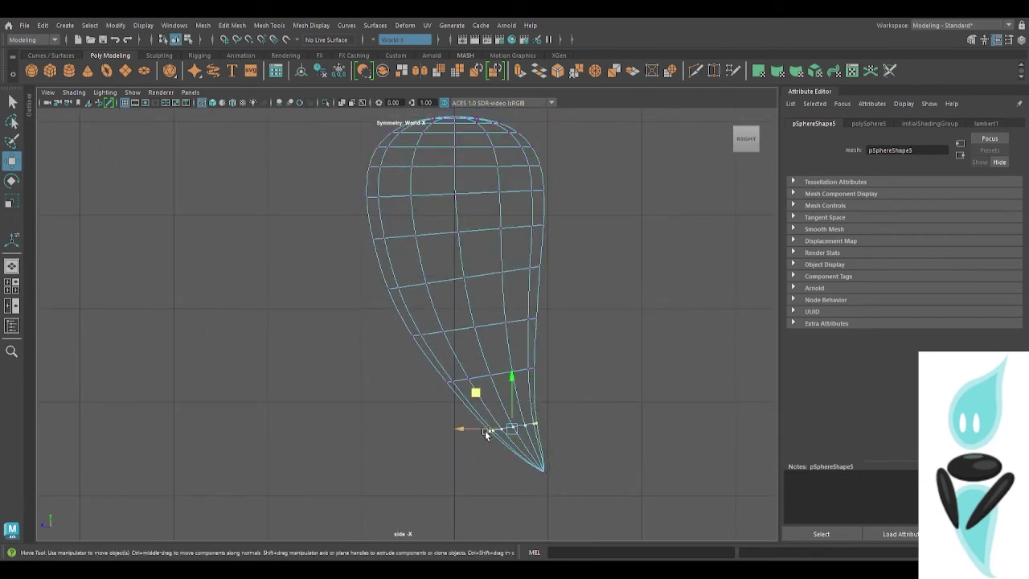
{"action": "key", "text": "e"}
{"action": "left_click_drag", "start_coordinate": [479, 391], "coordinate": [471, 398]}
{"action": "left_click", "coordinate": [546, 472]}
{"action": "key", "text": "w"}
{"action": "left_click_drag", "start_coordinate": [518, 450], "coordinate": [520, 455]}
{"action": "middle_click_drag", "start_coordinate": [508, 281], "coordinate": [528, 333], "text": "alt"}
{"action": "middle_click_drag", "start_coordinate": [586, 267], "coordinate": [597, 294], "text": "alt"}
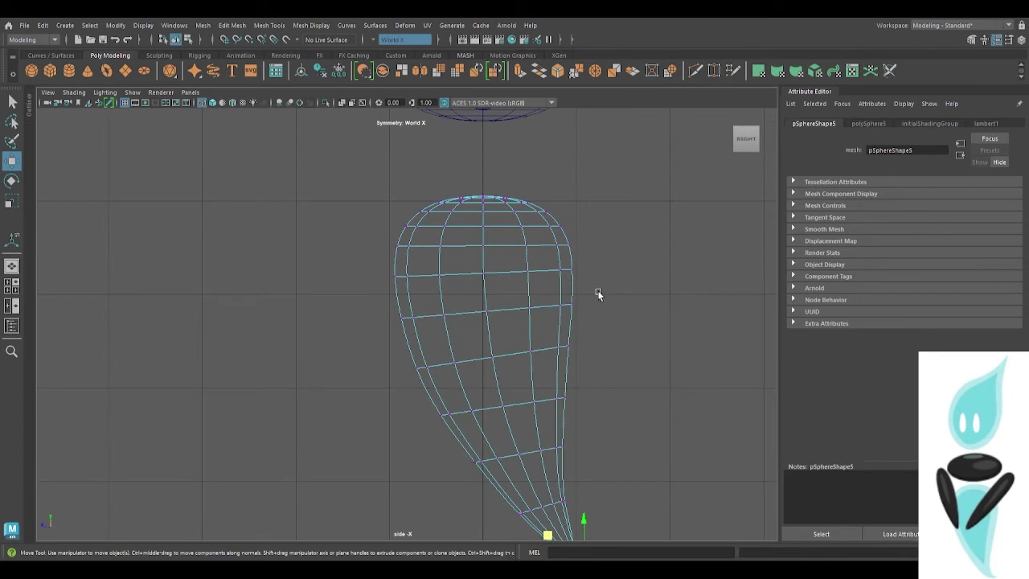
Shift the lower half of the body sideways to strengthen its curve.
{"action": "scroll", "coordinate": [566, 319], "scroll_direction": "down", "scroll_amount": 4}
{"action": "scroll", "coordinate": [473, 401], "scroll_direction": "up", "scroll_amount": 3}
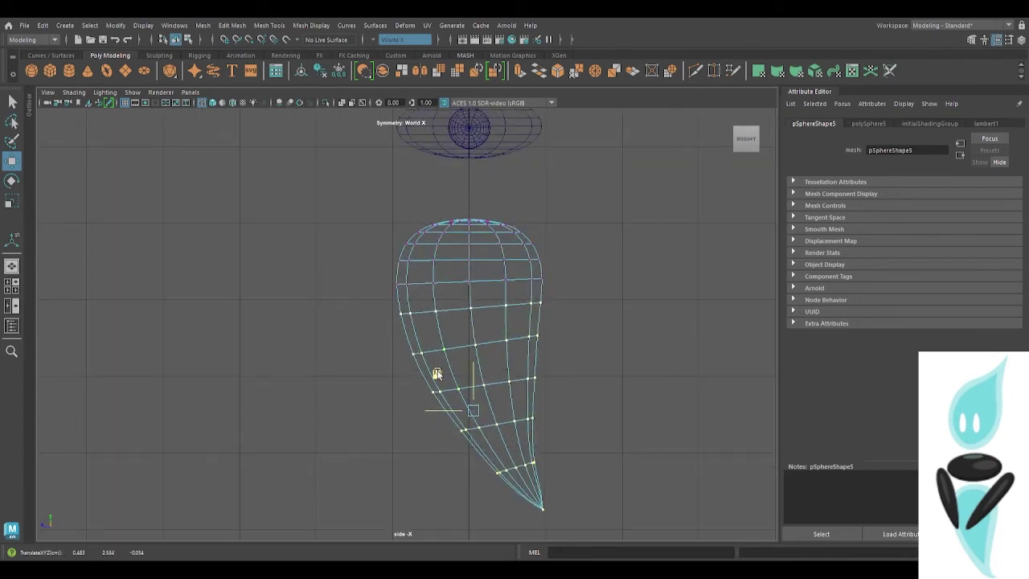
{"action": "mouse_move", "coordinate": [448, 387]}
{"action": "left_mouse_down"}
{"action": "mouse_move", "coordinate": [458, 406]}
{"action": "mouse_move", "coordinate": [503, 391]}
{"action": "mouse_move", "coordinate": [461, 389]}
{"action": "left_mouse_up"}
{"action": "key", "text": "e"}
{"action": "key", "text": "w"}
Rotate the tail rows further into the bend and pull the pole vertex outward to sharpen the tip.
{"action": "left_click_drag", "start_coordinate": [609, 526], "coordinate": [480, 406]}
{"action": "key", "text": "e"}
{"action": "left_click_drag", "start_coordinate": [500, 479], "coordinate": [494, 488]}
{"action": "left_click_drag", "start_coordinate": [507, 424], "coordinate": [500, 415]}
{"action": "key", "text": "w"}
{"action": "left_click_drag", "start_coordinate": [564, 463], "coordinate": [550, 476]}
{"action": "left_click_drag", "start_coordinate": [520, 433], "coordinate": [535, 436]}
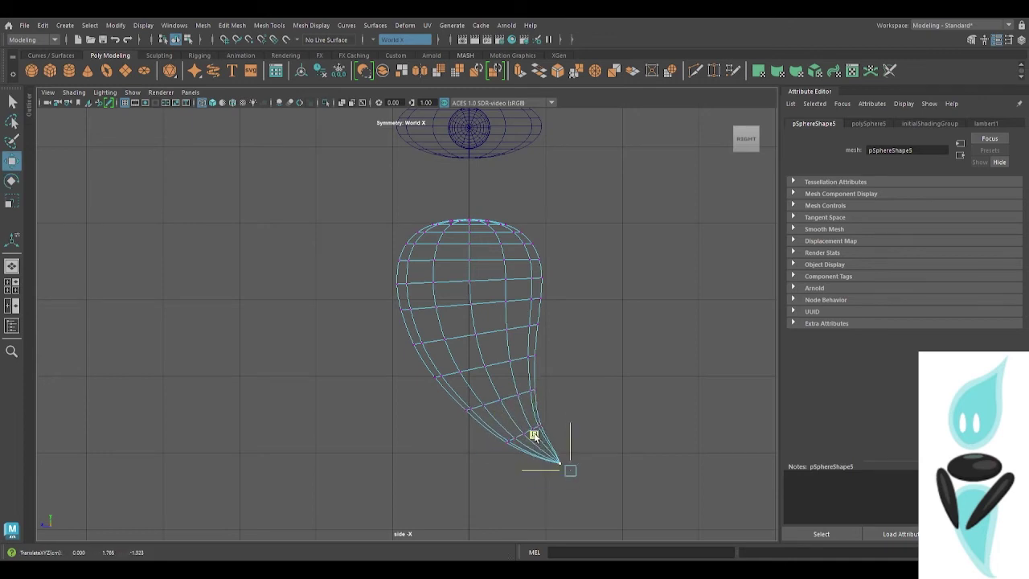
Select all of the lower body's vertices and return to object mode.
{"action": "middle_click_drag", "start_coordinate": [556, 309], "coordinate": [583, 430], "text": "alt"}
{"action": "scroll", "coordinate": [582, 429], "scroll_direction": "down", "scroll_amount": 4}
{"action": "left_click_drag", "start_coordinate": [629, 309], "coordinate": [393, 545]}
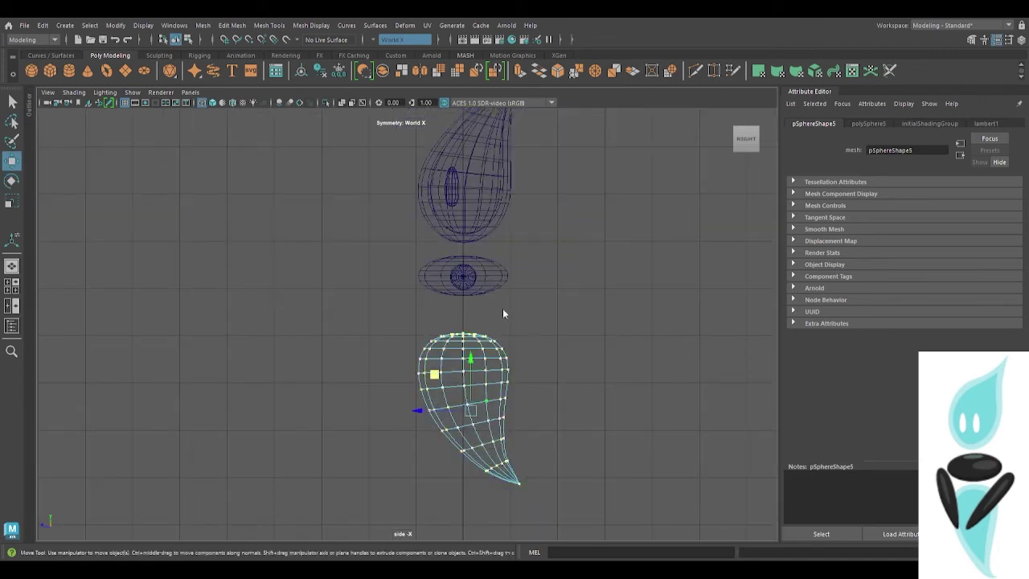
{"action": "right_click_drag", "start_coordinate": [503, 313], "coordinate": [607, 283]}
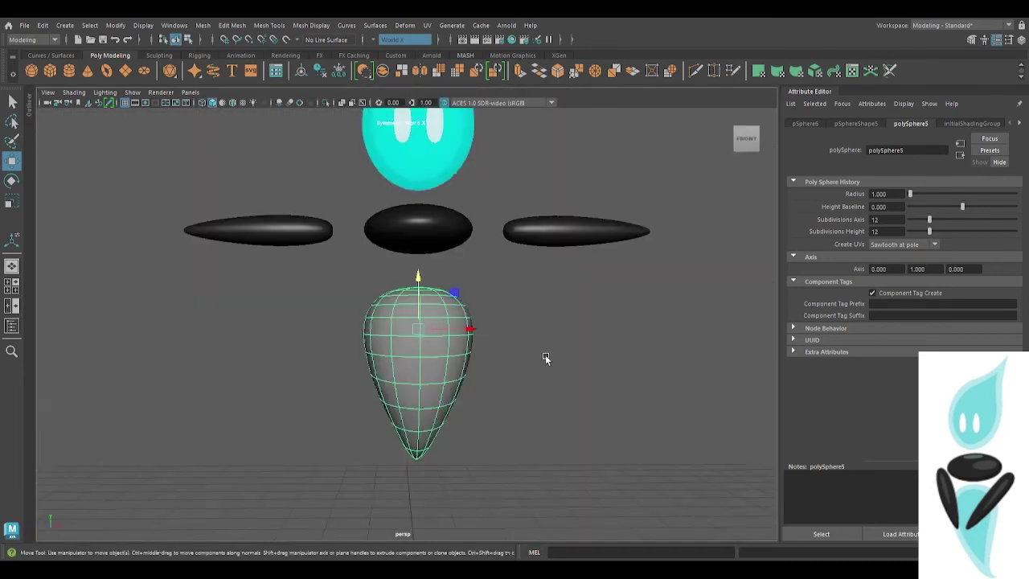
Give the lower body the cyan material of the head and paste a copy of it in place.
{"action": "scroll", "coordinate": [546, 358], "scroll_direction": "up", "scroll_amount": 3}
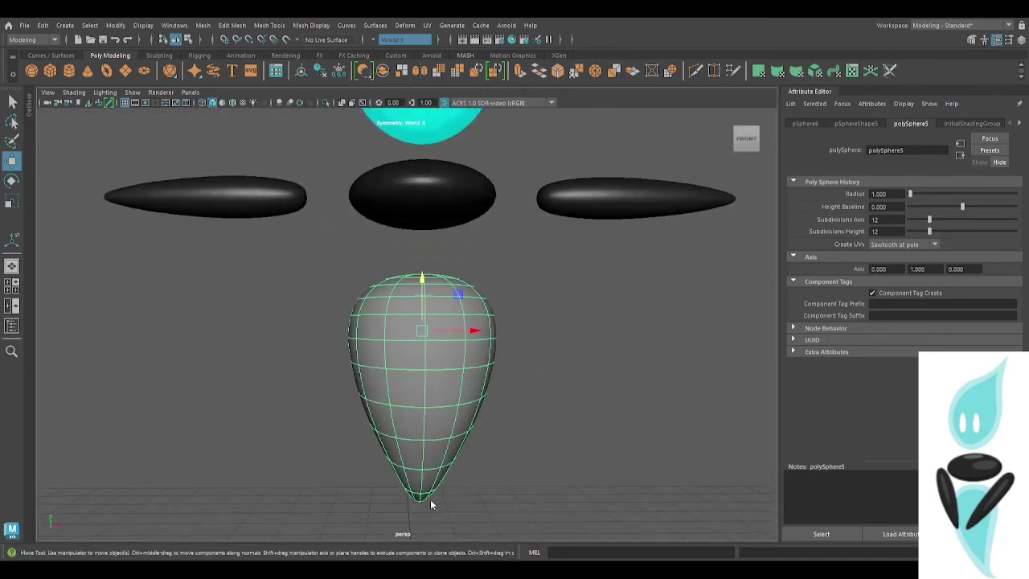
{"action": "left_click", "coordinate": [531, 523]}
{"action": "key", "text": "ctrl+g"}
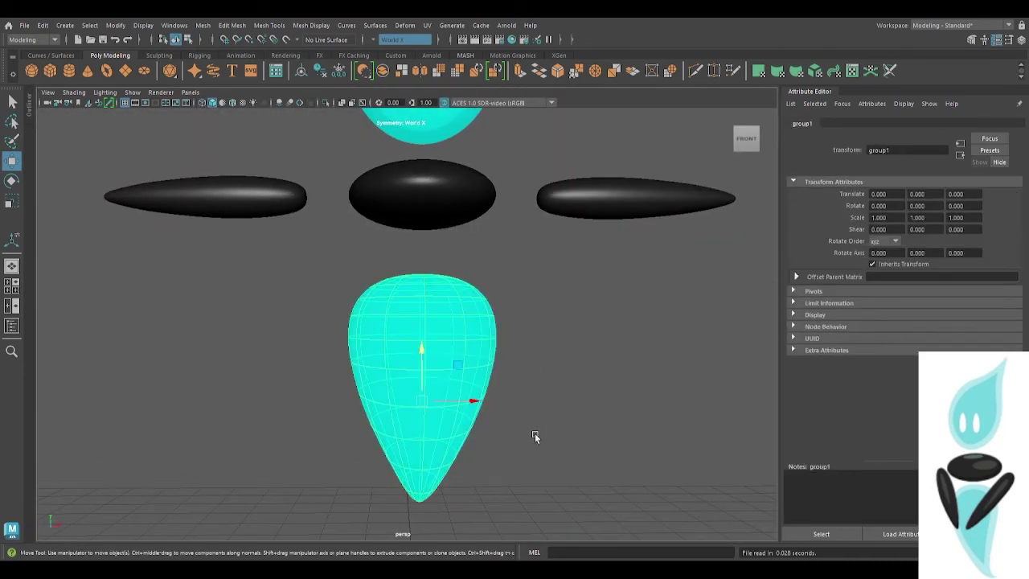
Scale the pasted body group uniformly to 1.171 and lower it slightly to form an outer shell.
{"action": "key", "text": "r"}
{"action": "left_click_drag", "start_coordinate": [423, 403], "coordinate": [452, 410]}
{"action": "left_click_drag", "start_coordinate": [519, 463], "coordinate": [446, 446], "text": "alt"}
{"action": "key", "text": "space"}
{"action": "key", "text": "space"}
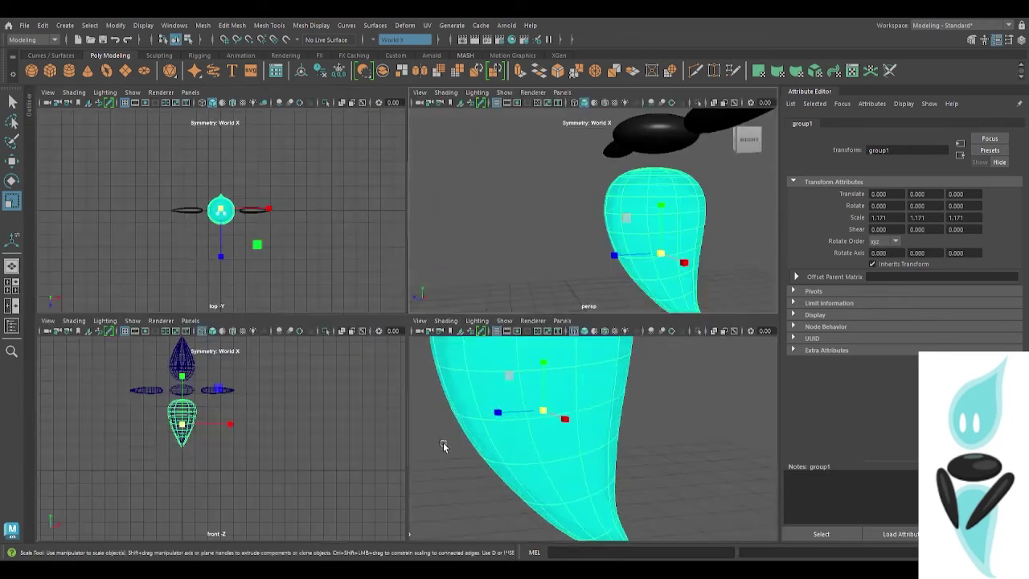
{"action": "key", "text": "5"}
{"action": "key", "text": "w"}
{"action": "left_click_drag", "start_coordinate": [517, 413], "coordinate": [519, 419]}
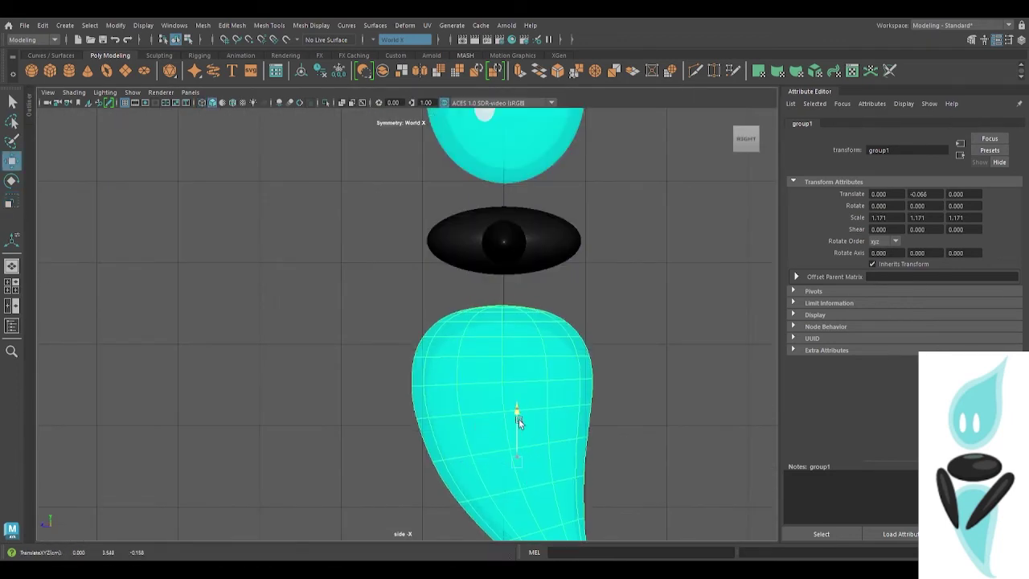
{"action": "middle_click_drag", "start_coordinate": [630, 467], "coordinate": [574, 321], "text": "alt"}
Adjust the outer shell's proportions along separate axes and nudge it around the inner body.
{"action": "key", "text": "r"}
{"action": "left_click_drag", "start_coordinate": [466, 273], "coordinate": [459, 269]}
{"action": "key", "text": "w"}
{"action": "key", "text": "r"}
{"action": "left_click_drag", "start_coordinate": [456, 309], "coordinate": [424, 313]}
{"action": "key", "text": "w"}
{"action": "scroll", "coordinate": [468, 349], "scroll_direction": "up", "scroll_amount": 3}
{"action": "left_click_drag", "start_coordinate": [482, 259], "coordinate": [482, 261]}
{"action": "scroll", "coordinate": [482, 265], "scroll_direction": "down", "scroll_amount": 6}
Set the outer shell's scale to about 1.230, 1.123, 1.230 and shift it slightly to center it.
{"action": "middle_click_drag", "start_coordinate": [483, 268], "coordinate": [483, 304], "text": "alt"}
{"action": "key", "text": "r"}
{"action": "left_click_drag", "start_coordinate": [452, 351], "coordinate": [457, 351]}
{"action": "key", "text": "w"}
{"action": "mouse_move", "coordinate": [411, 322]}
{"action": "left_mouse_down"}
{"action": "mouse_move", "coordinate": [447, 308]}
{"action": "mouse_move", "coordinate": [411, 323]}
{"action": "left_mouse_up"}
{"action": "key", "text": "r"}
{"action": "key", "text": "w"}
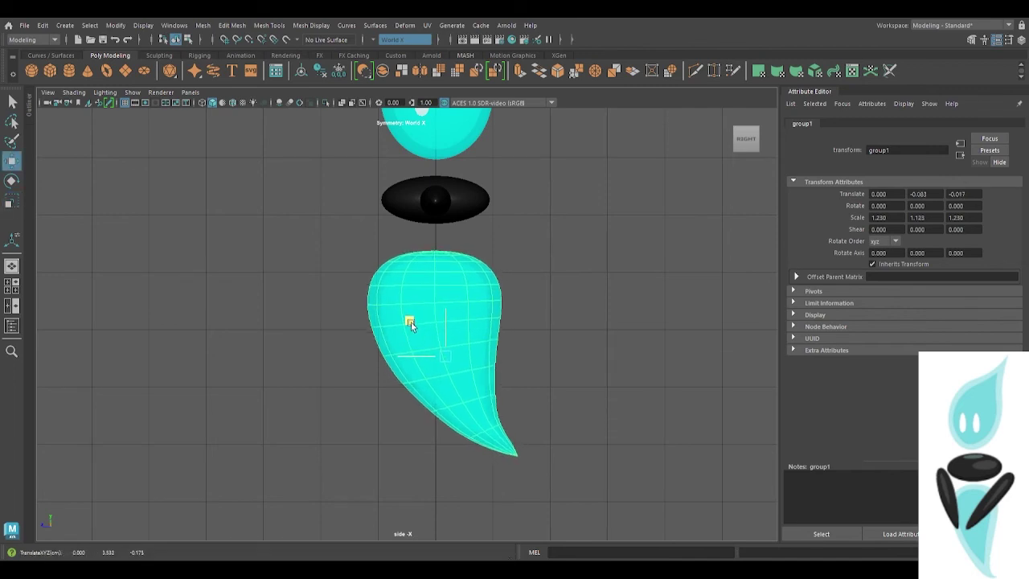
Enlarge the outer shell slightly, stretch it a little in height, and deselect it.
{"action": "key", "text": "r"}
{"action": "left_click_drag", "start_coordinate": [448, 361], "coordinate": [449, 361]}
{"action": "left_click_drag", "start_coordinate": [448, 318], "coordinate": [447, 314]}
{"action": "key", "text": "w"}
{"action": "left_click", "coordinate": [576, 325]}
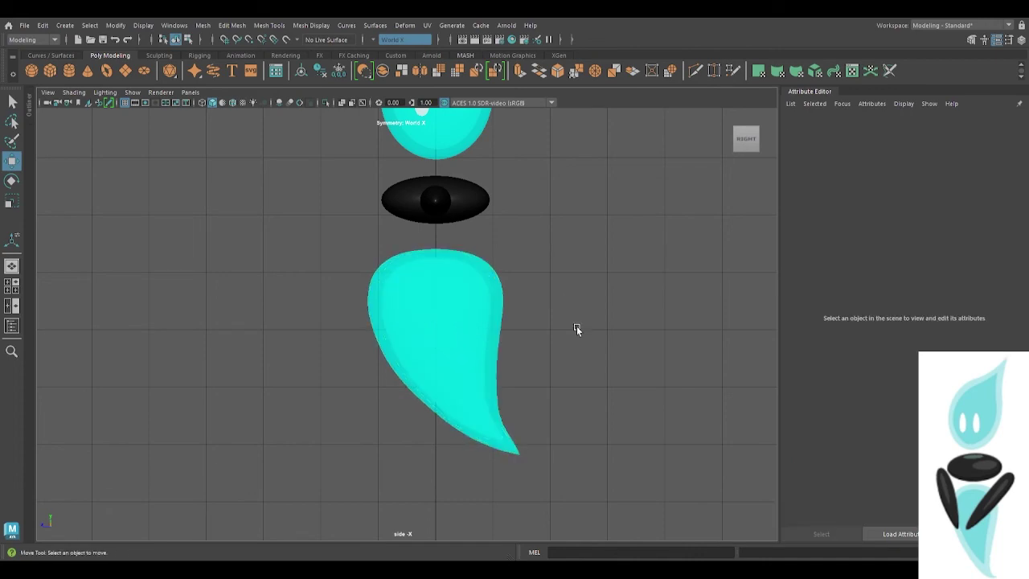
Narrow the inner and outer lower-body shapes together to a scale of about 0.703 in X and Z.
{"action": "scroll", "coordinate": [576, 326], "scroll_direction": "down", "scroll_amount": 3}
{"action": "middle_click_drag", "start_coordinate": [576, 327], "coordinate": [577, 398], "text": "alt"}
{"action": "left_click", "coordinate": [460, 371]}
{"action": "key", "text": "r"}
{"action": "key", "text": "space"}
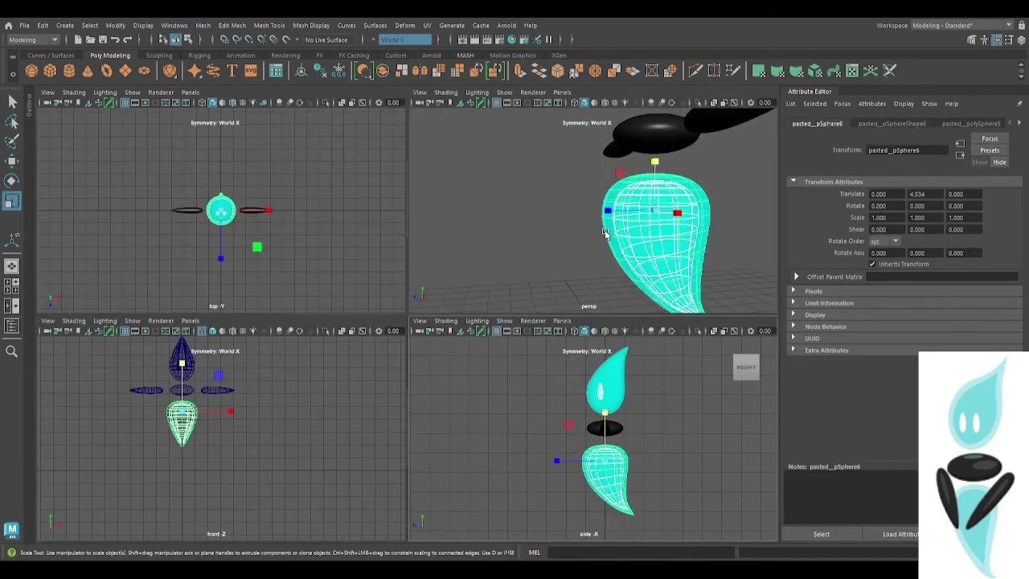
{"action": "key", "text": "space"}
{"action": "left_click_drag", "start_coordinate": [512, 345], "coordinate": [388, 381]}
{"action": "left_click", "coordinate": [537, 319]}
{"action": "left_click", "coordinate": [458, 364]}
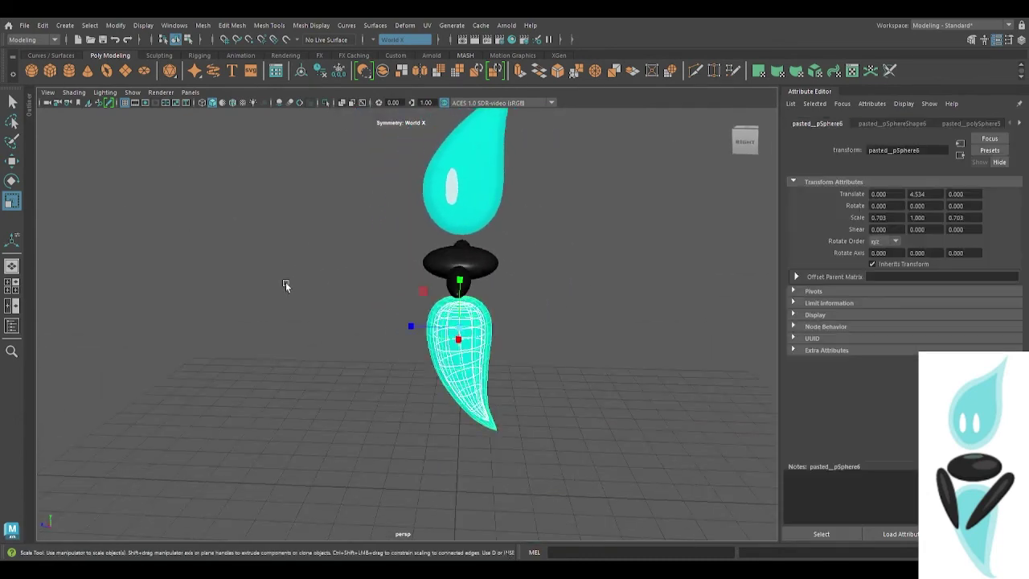
Select the lower-body and head shapes in turn and nudge the head slightly into place.
{"action": "left_click", "coordinate": [381, 71]}
{"action": "key", "text": "w"}
{"action": "left_click_drag", "start_coordinate": [465, 362], "coordinate": [551, 375], "text": "alt"}
{"action": "left_click", "coordinate": [491, 327]}
{"action": "left_click", "coordinate": [441, 181]}
{"action": "left_click_drag", "start_coordinate": [427, 131], "coordinate": [424, 132]}
{"action": "mouse_move", "coordinate": [534, 206]}
{"action": "left_mouse_down", "text": "alt"}
{"action": "mouse_move", "coordinate": [542, 222]}
{"action": "mouse_move", "coordinate": [539, 213]}
{"action": "left_mouse_up", "text": "alt"}
{"action": "left_click", "coordinate": [439, 317]}
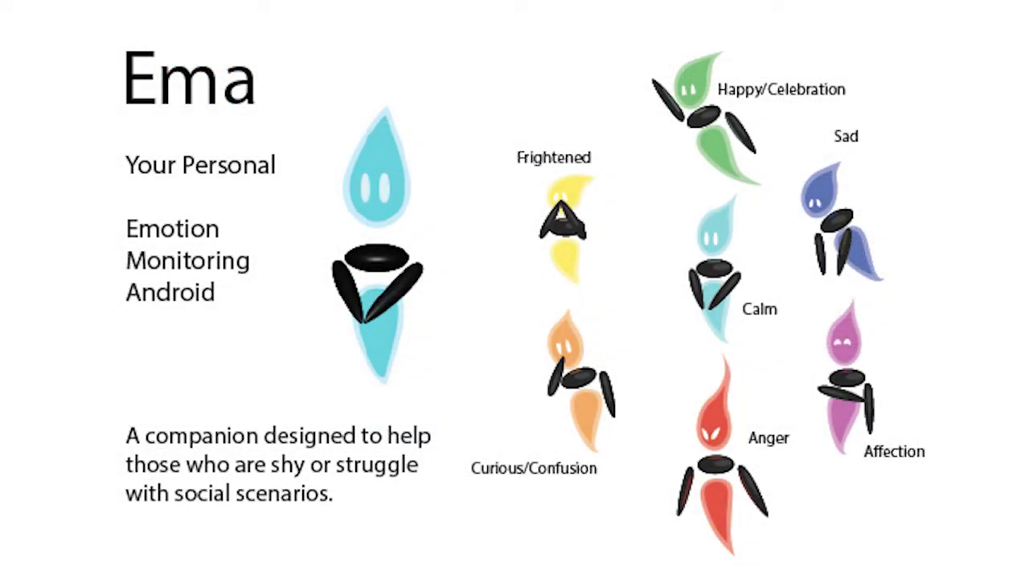